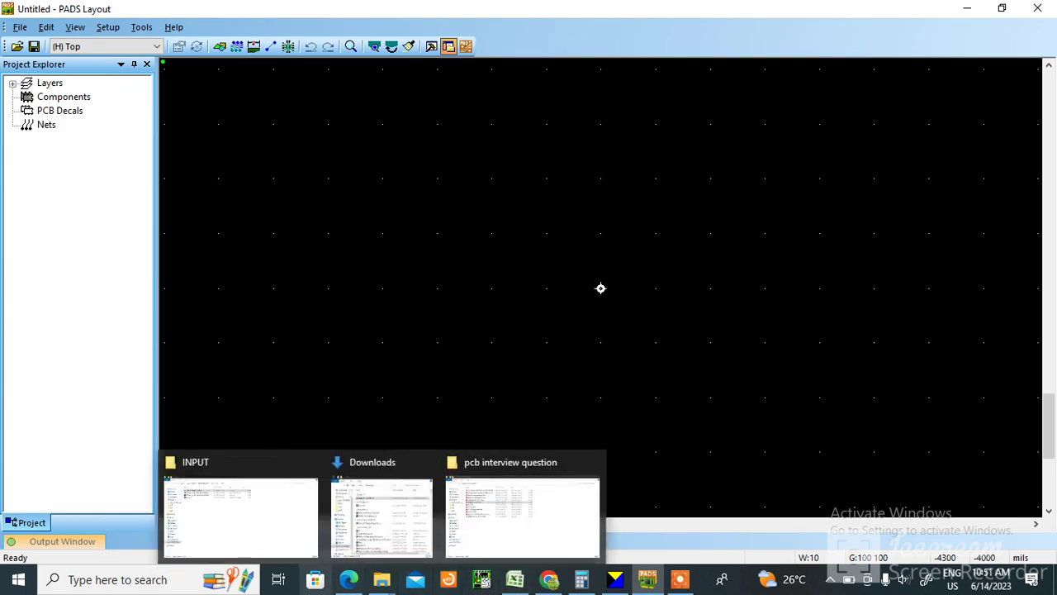
Step: Check the connector's PCB layout drawing in ENG_CD_2337857_A.pdf in Edge, and open the PCB Decal Editor in PADS Layout
left_click(349, 579)
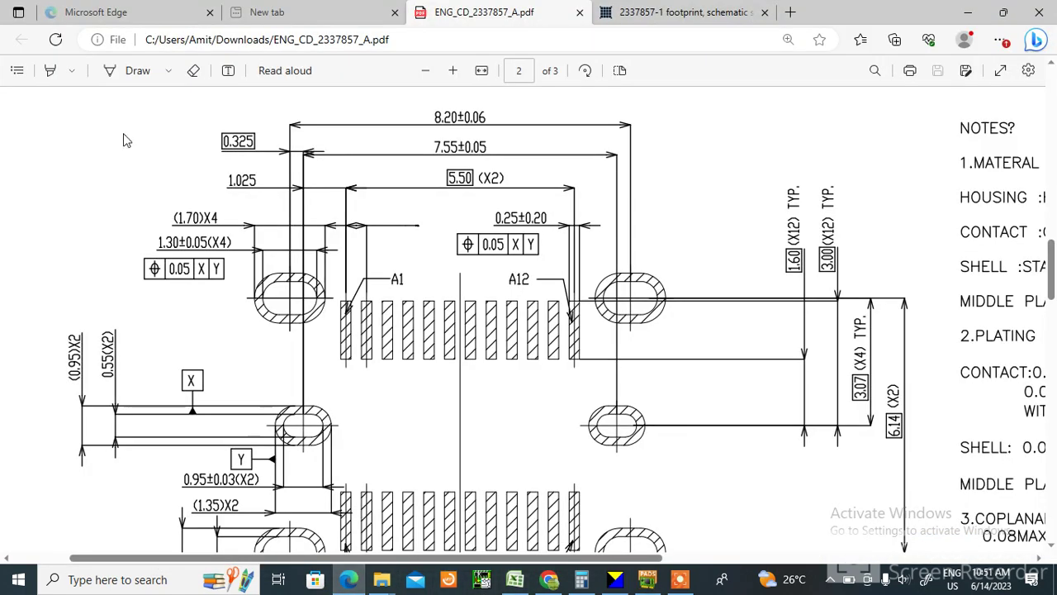
scroll(309, 343, "up", 1, "ctrl")
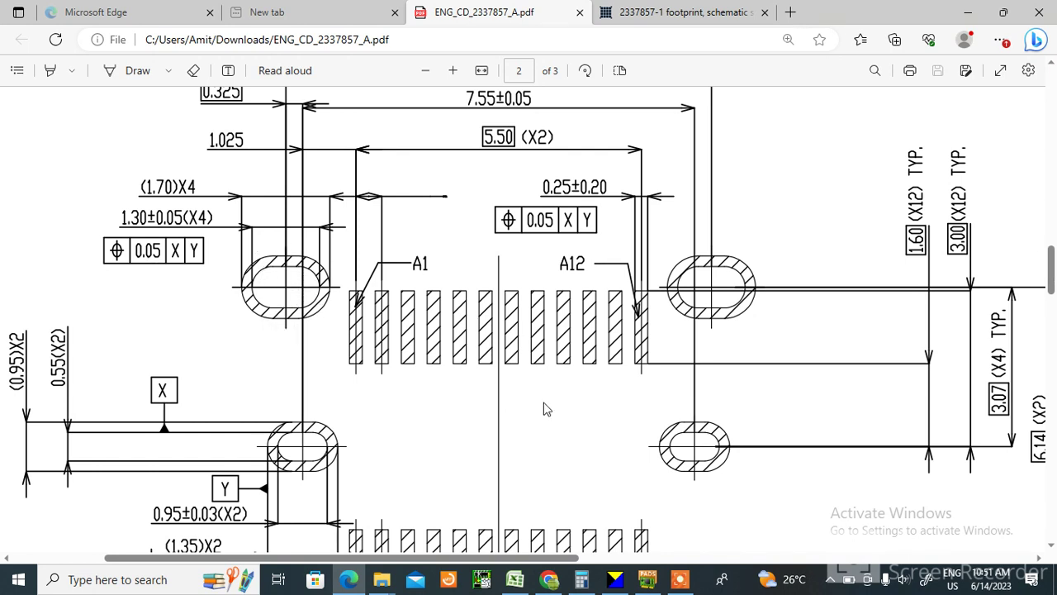
left_click(648, 576)
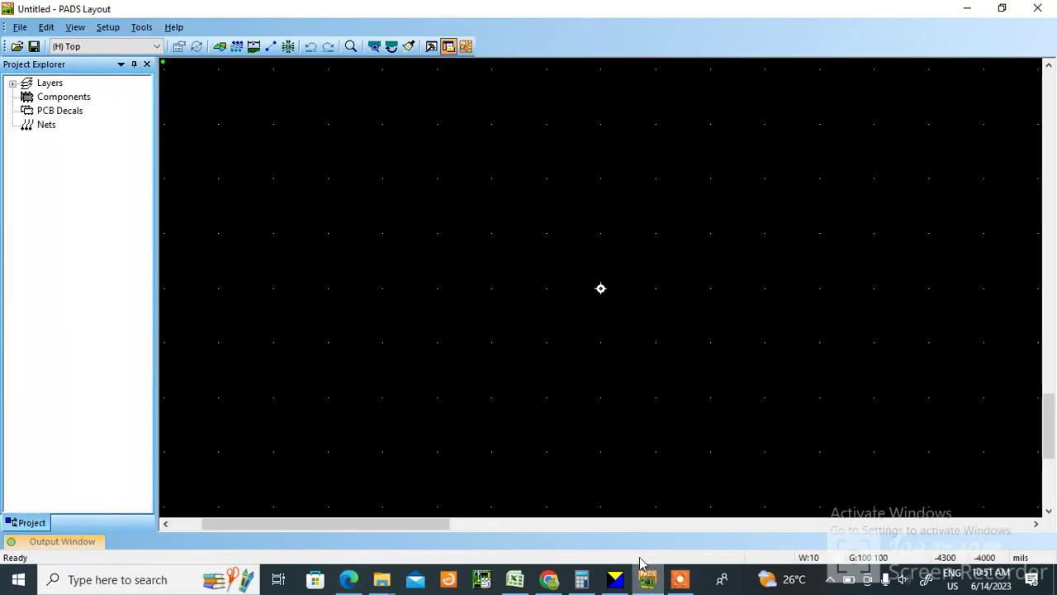
left_click(140, 30)
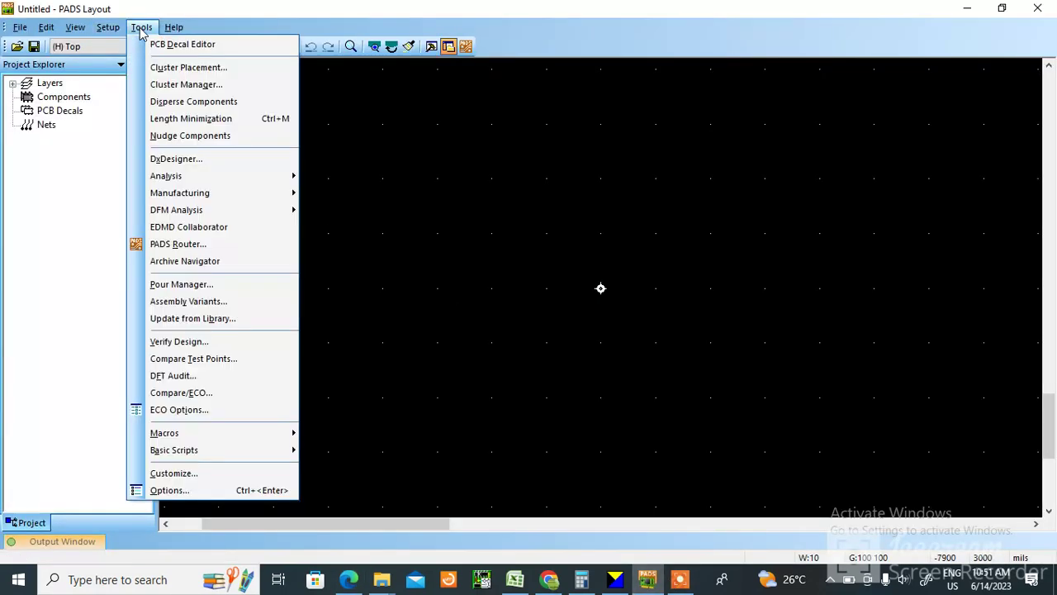
left_click(161, 44)
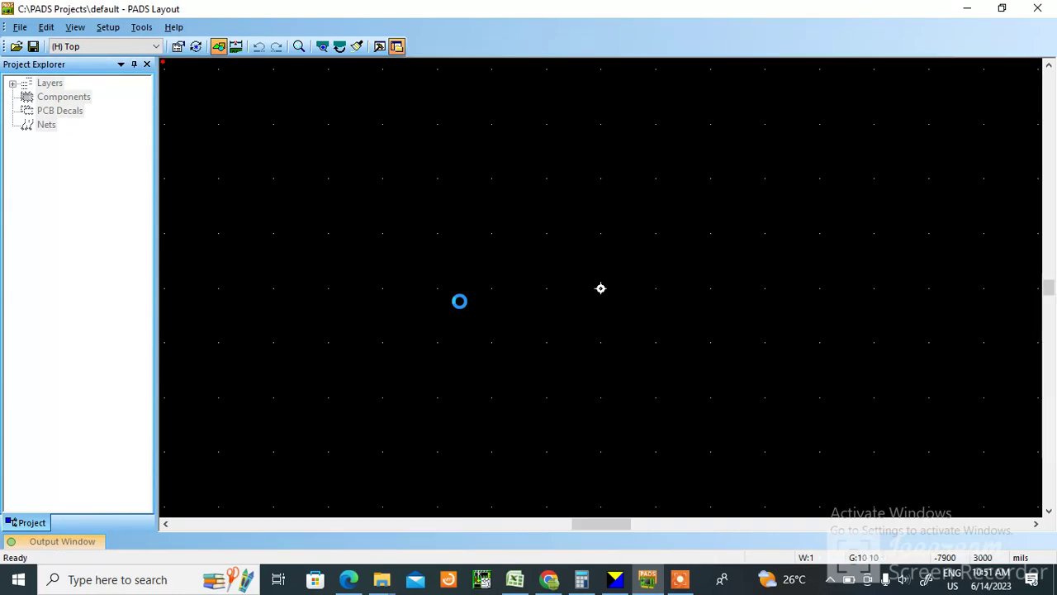
Step: Show the drafting tools and place one terminal beside the decal origin at about X 10, Y 0
left_click(220, 47)
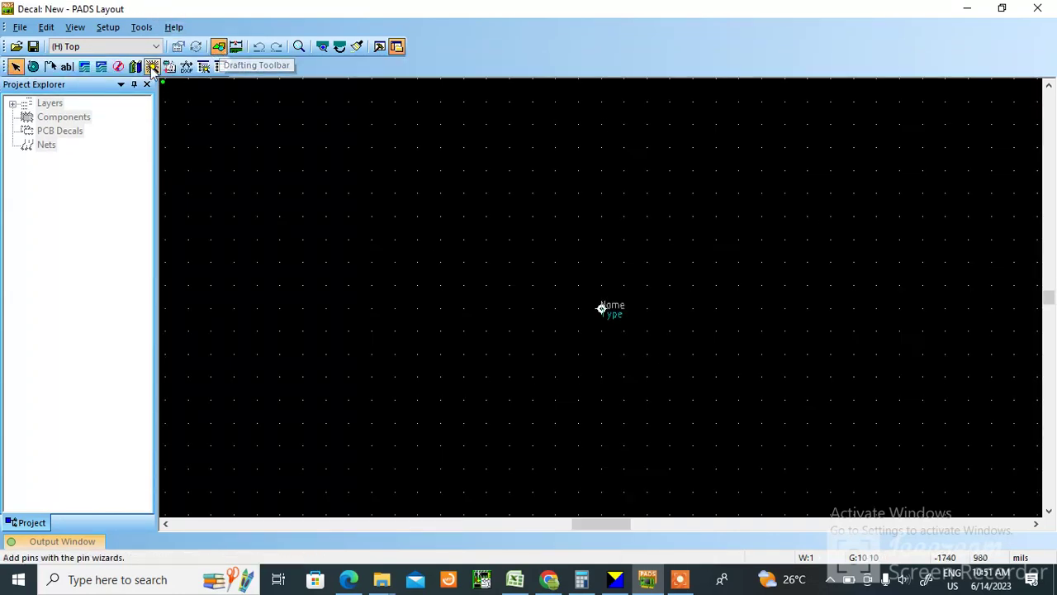
left_click(33, 67)
left_click(565, 397)
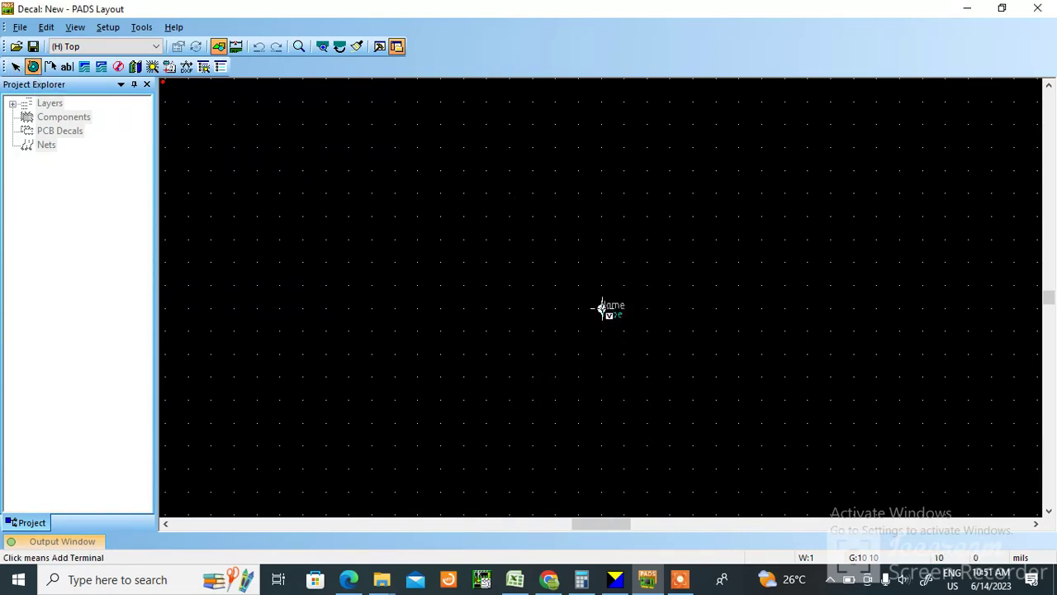
left_click(603, 308)
key("Escape")
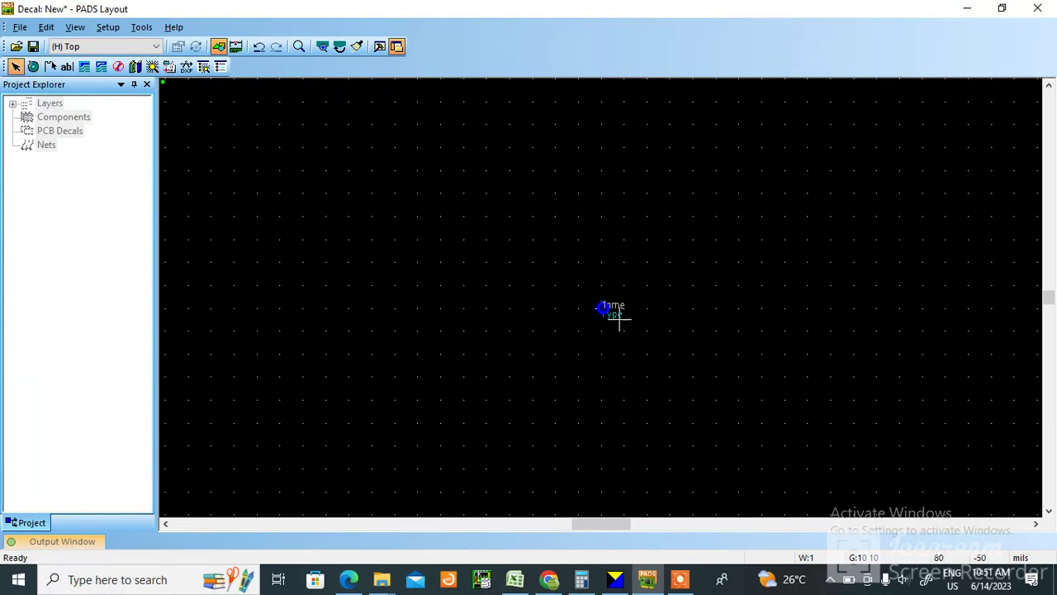
Step: Move the Name and Type labels up and away from the terminal so they no longer overlap it
scroll(611, 309, "up", 4)
left_click_drag(618, 288, 808, 160)
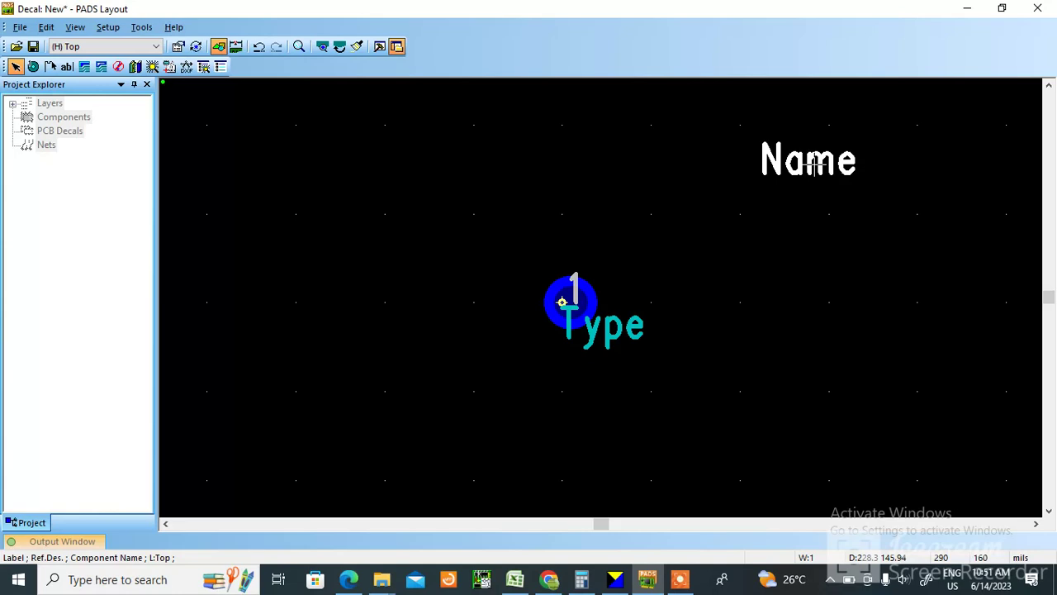
left_click_drag(598, 343, 761, 267)
Step: Set terminal 1's X coordinate to 0 in its properties
right_click(554, 322)
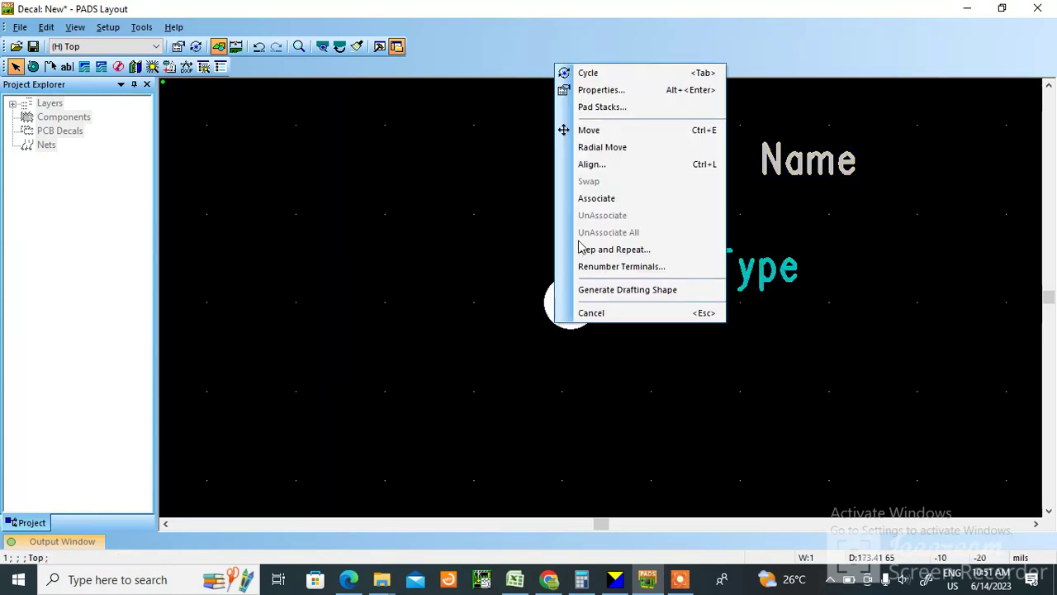
left_click(601, 89)
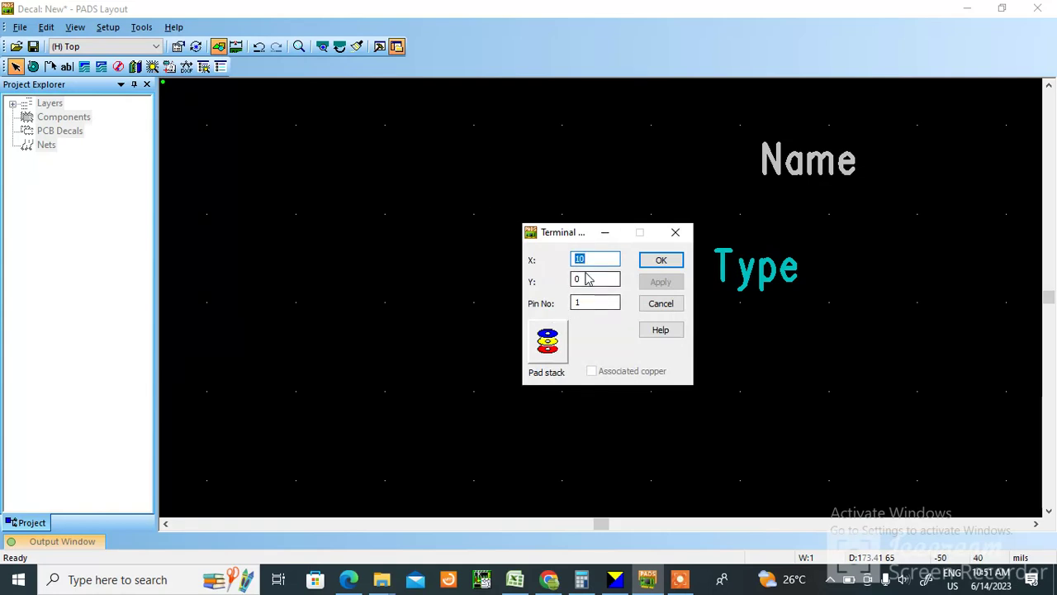
type("0")
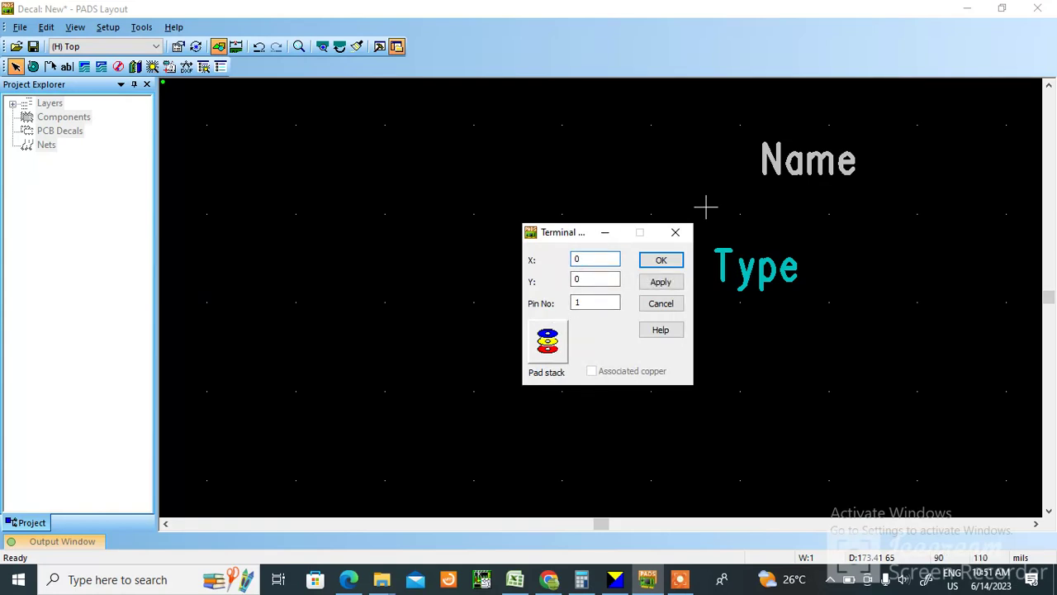
left_click(660, 260)
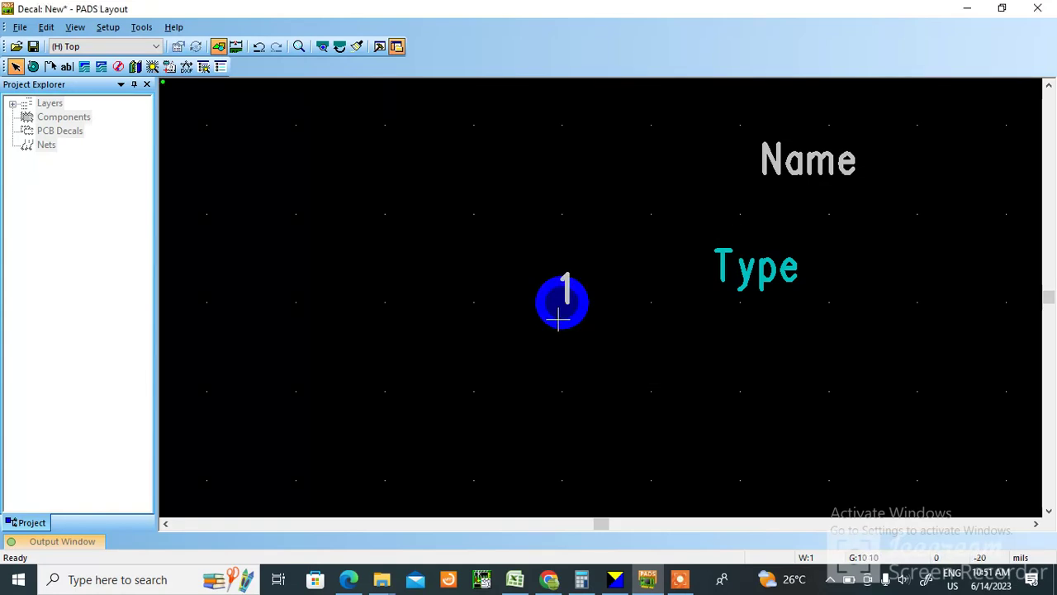
Step: Make terminal 1's mounted-side pad oval and set its width to 48, consulting the large slotted pads in the PDF drawing in Edge
right_click(559, 312)
left_click(615, 100)
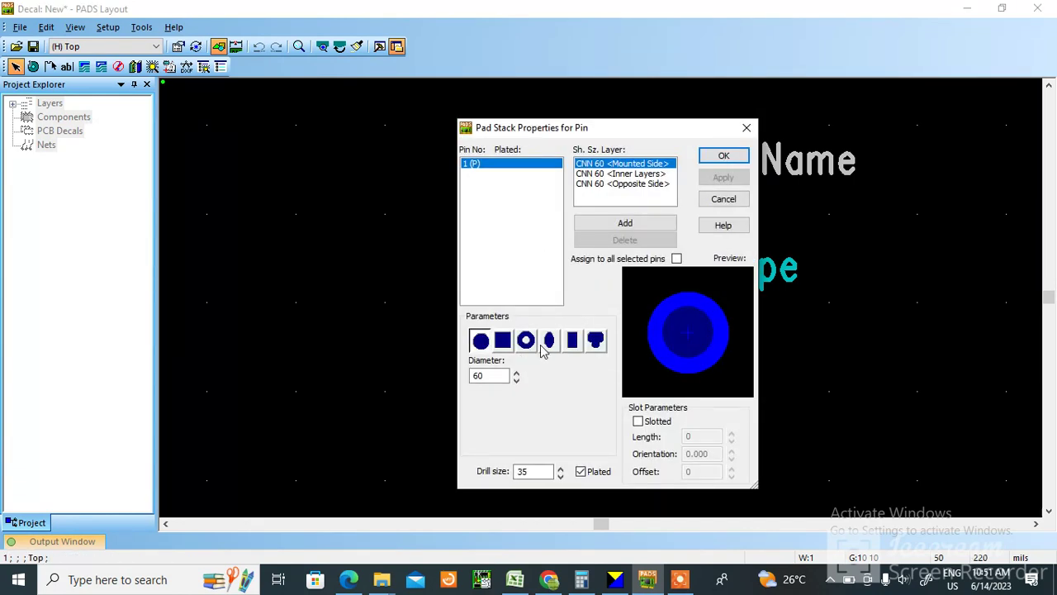
left_click(549, 341)
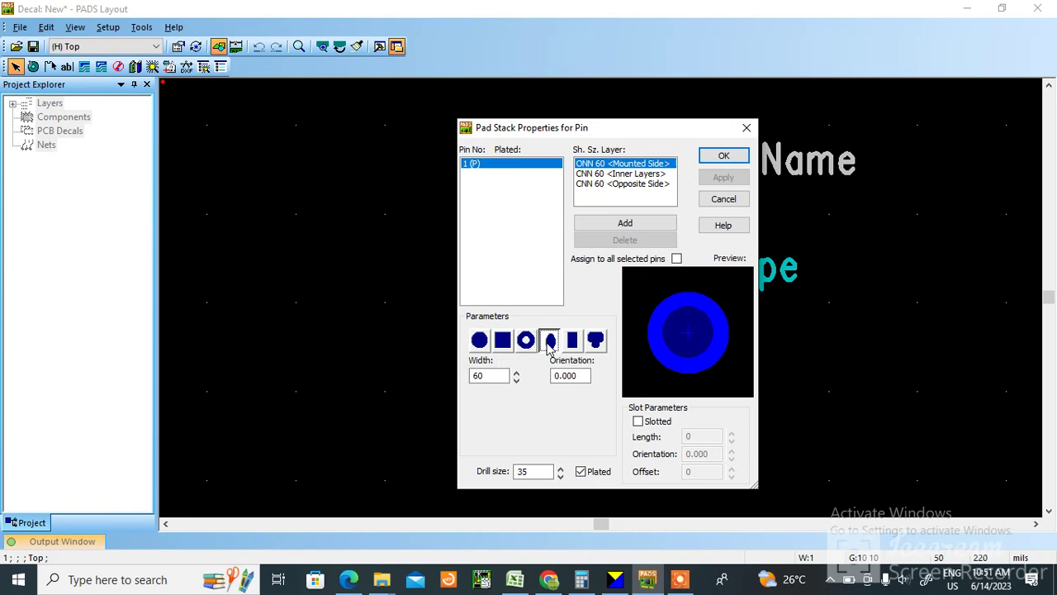
double_click(482, 376)
key("alt+Tab")
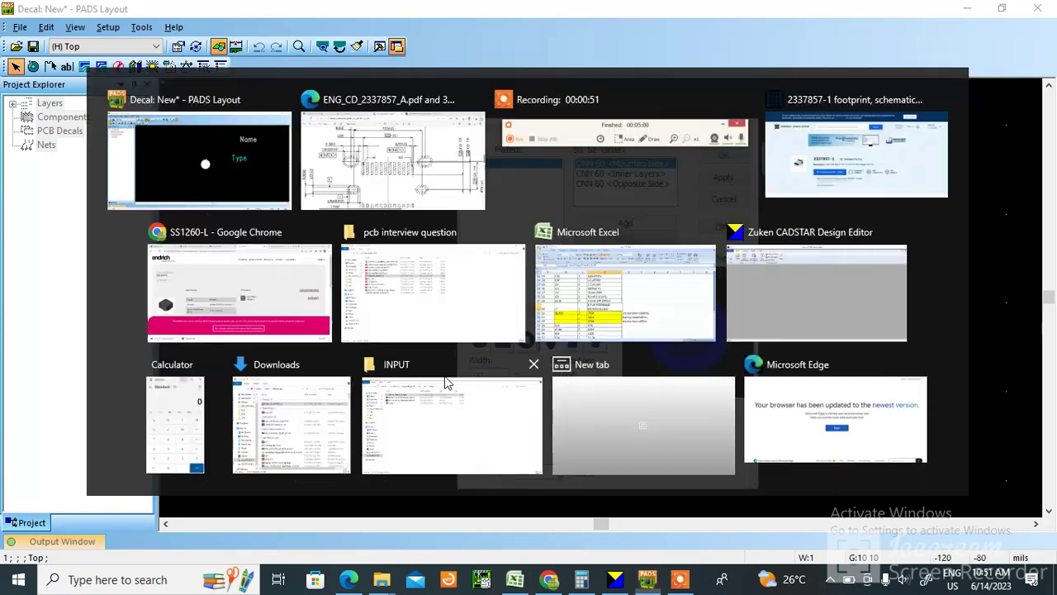
scroll(264, 313, "up", 2)
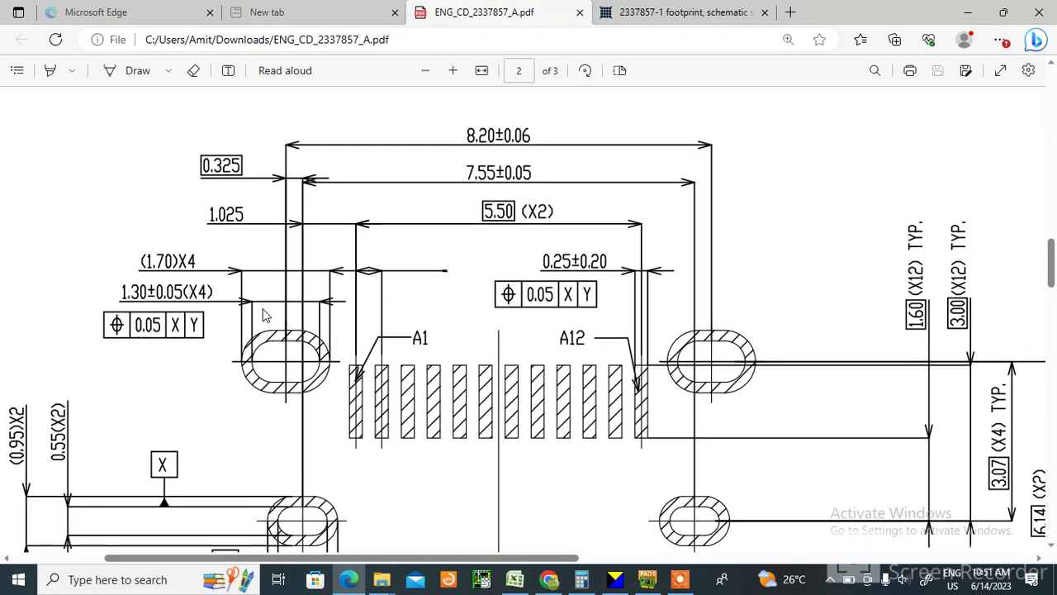
scroll(264, 313, "down", 3)
scroll(285, 506, "down", 2)
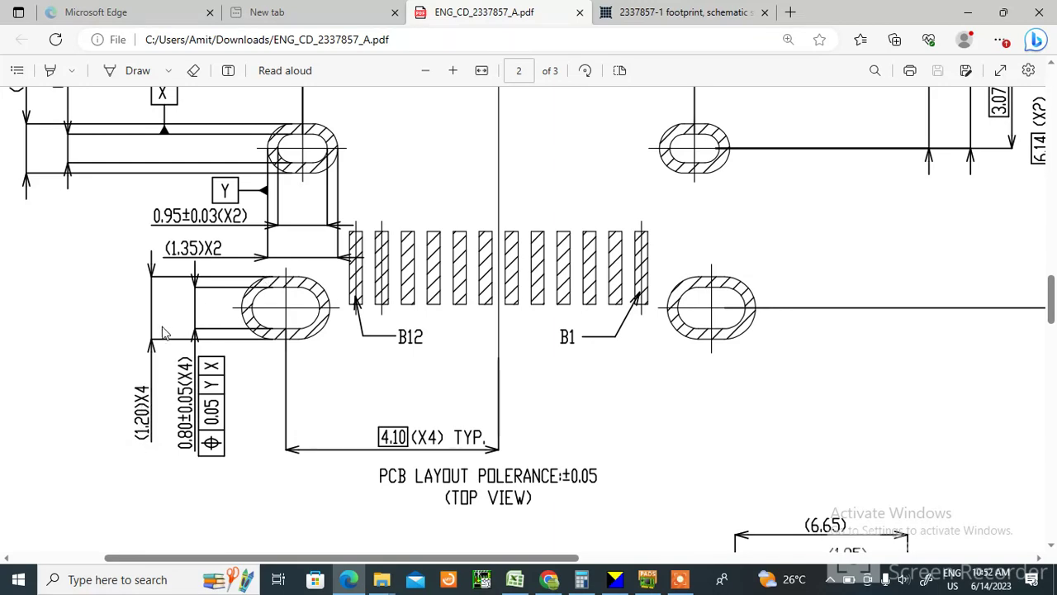
scroll(260, 355, "up", 1)
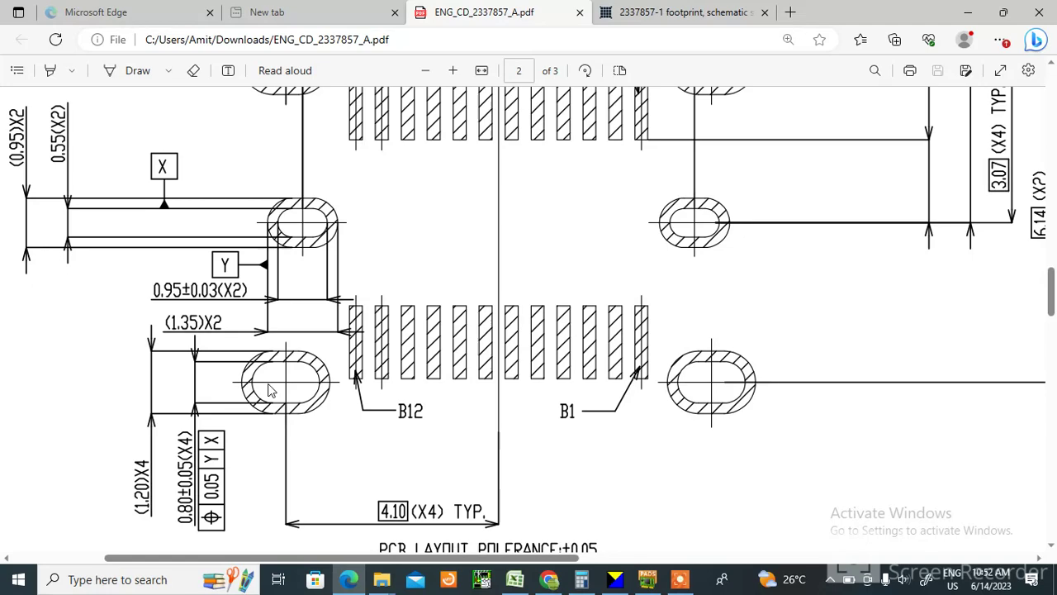
scroll(467, 216, "up", 2)
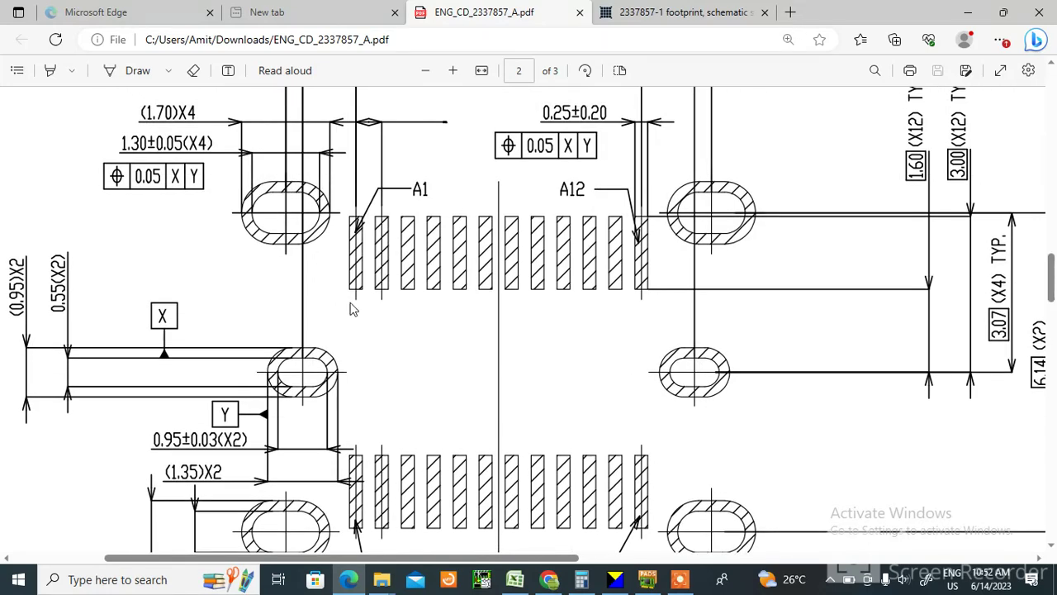
key("alt+Tab")
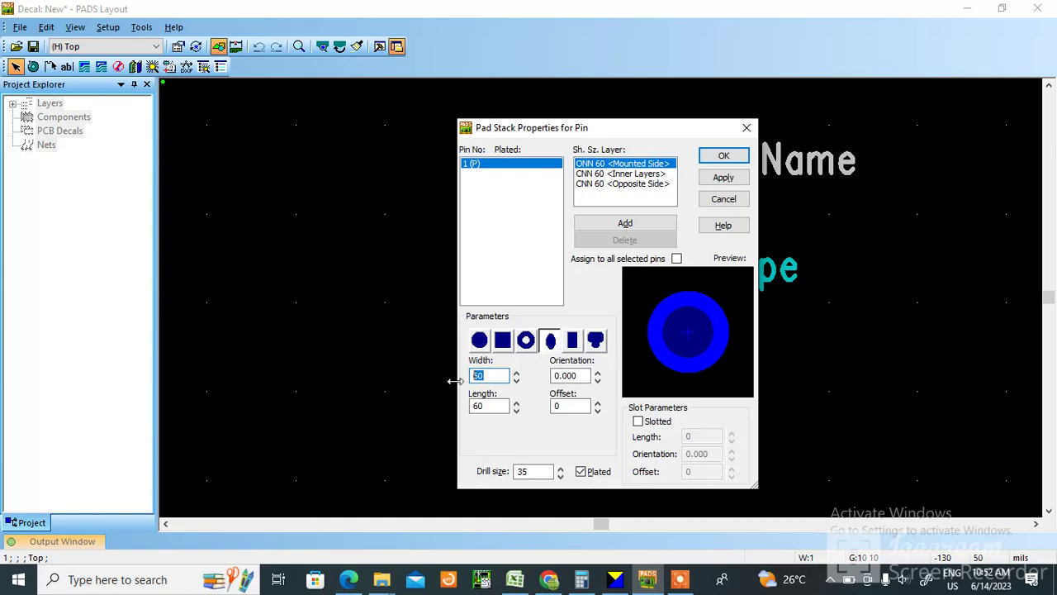
type("48")
Step: Check the large slotted pad's horizontal dimension in the PDF drawing and set the mounted-side oval pad's length to 68
left_click(486, 406)
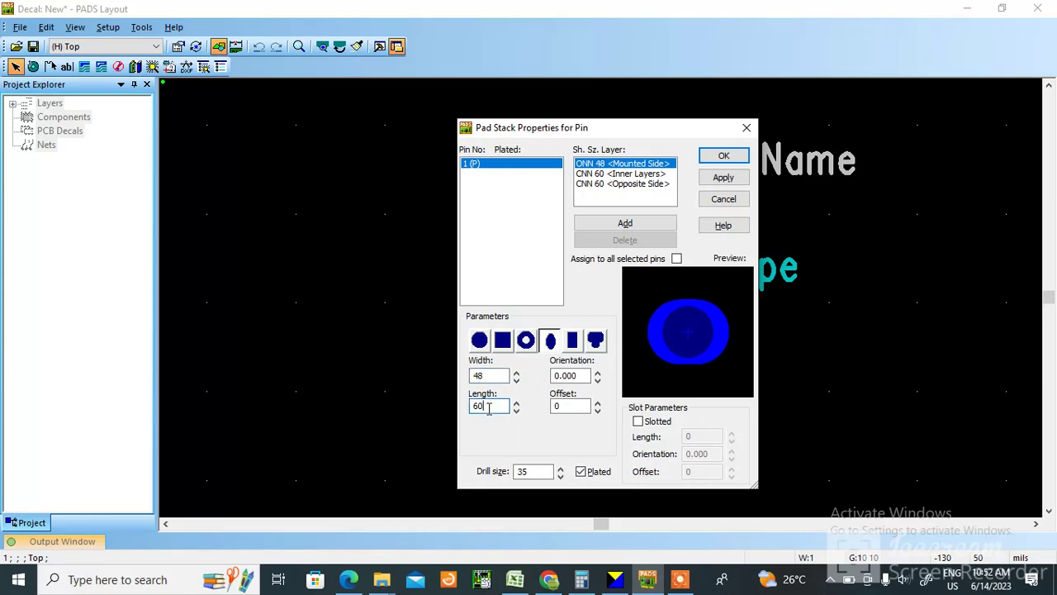
key("alt+Tab")
scroll(256, 186, "up", 1)
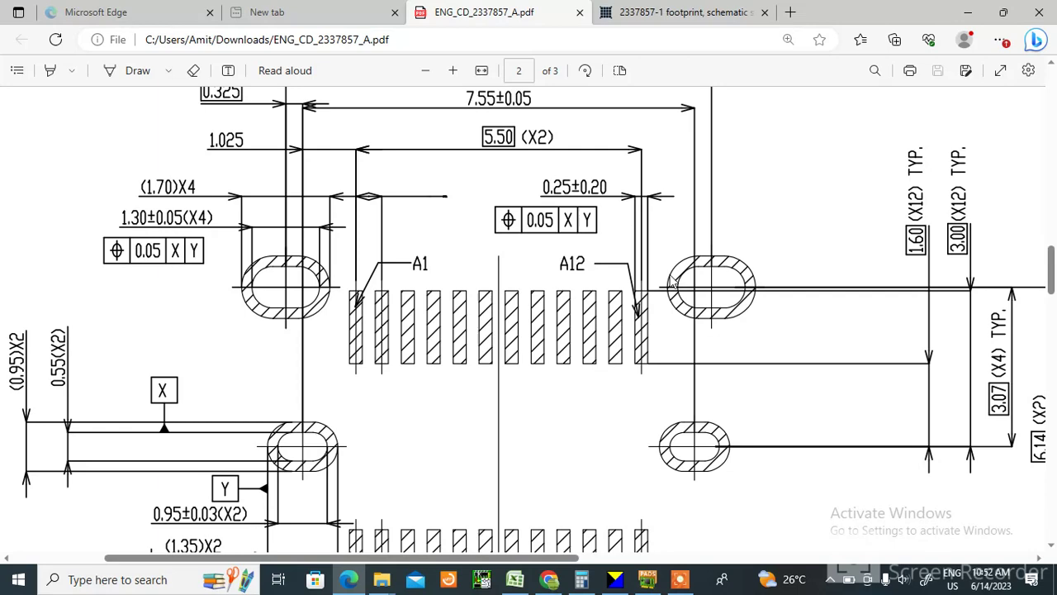
key("alt+Tab")
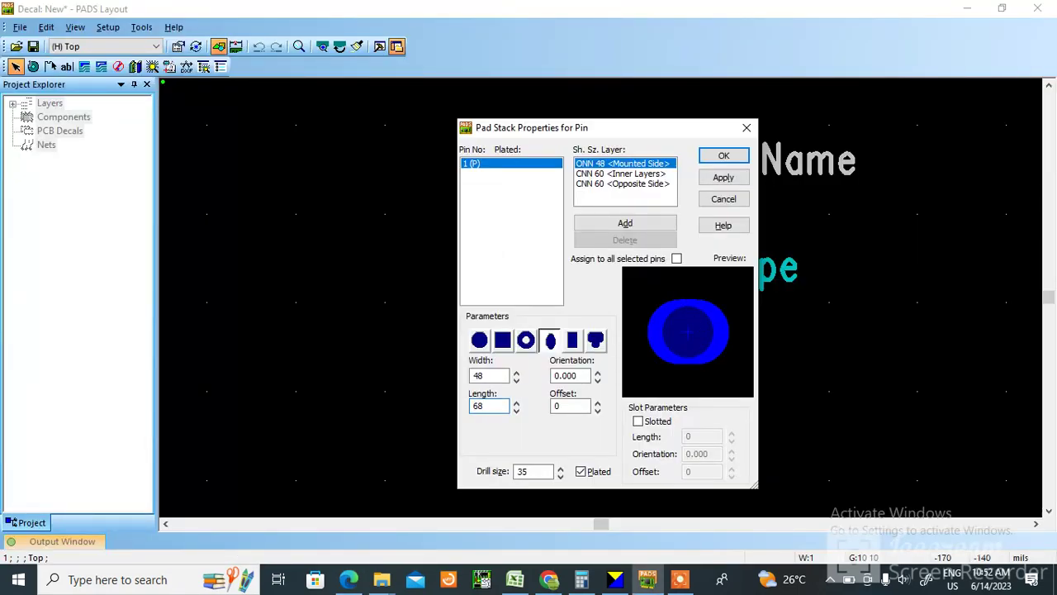
Step: Make terminal 1's hole slotted and set its drill size to 32, consulting the slot's height in the PDF drawing
left_click(573, 404)
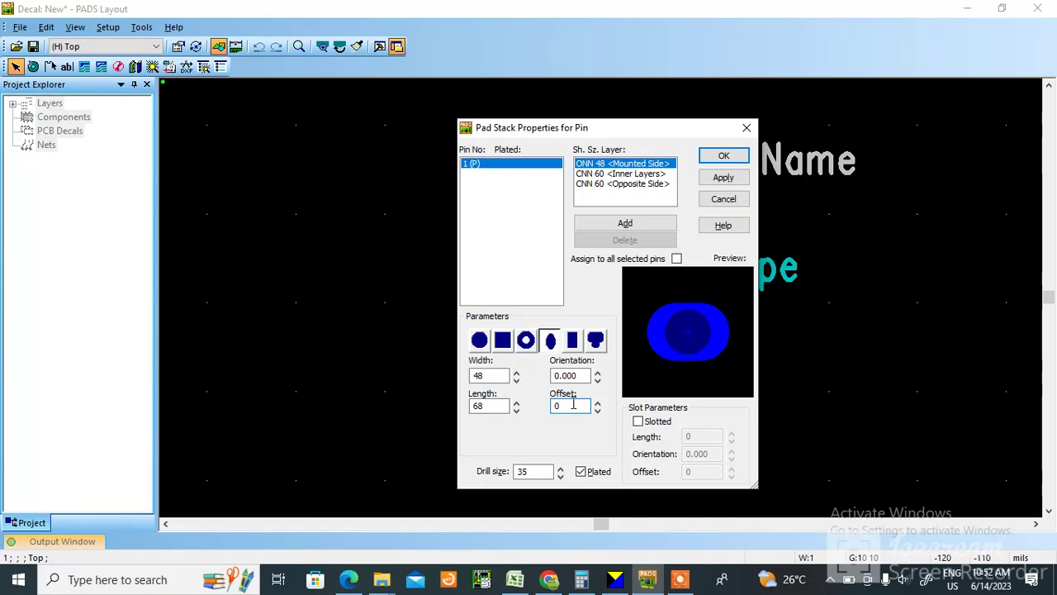
left_click(638, 422)
key("alt+Tab")
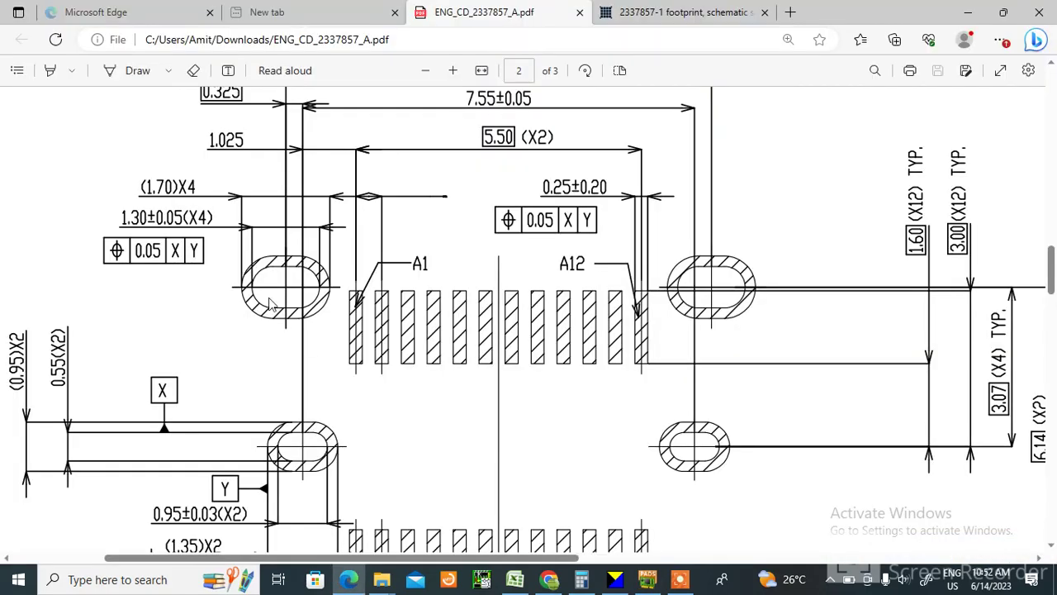
scroll(281, 297, "down", 4)
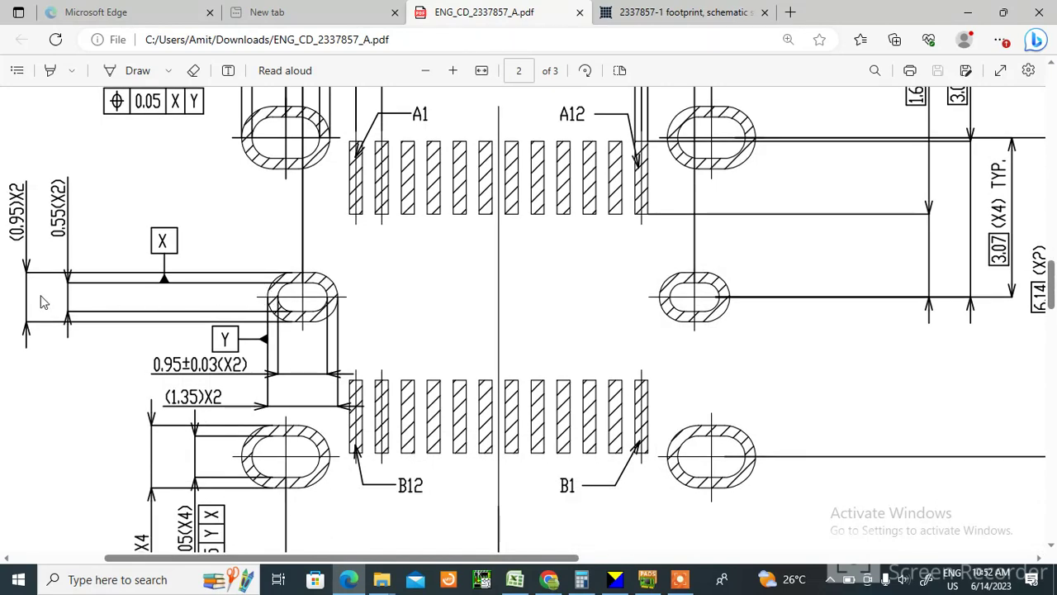
scroll(240, 313, "down", 2)
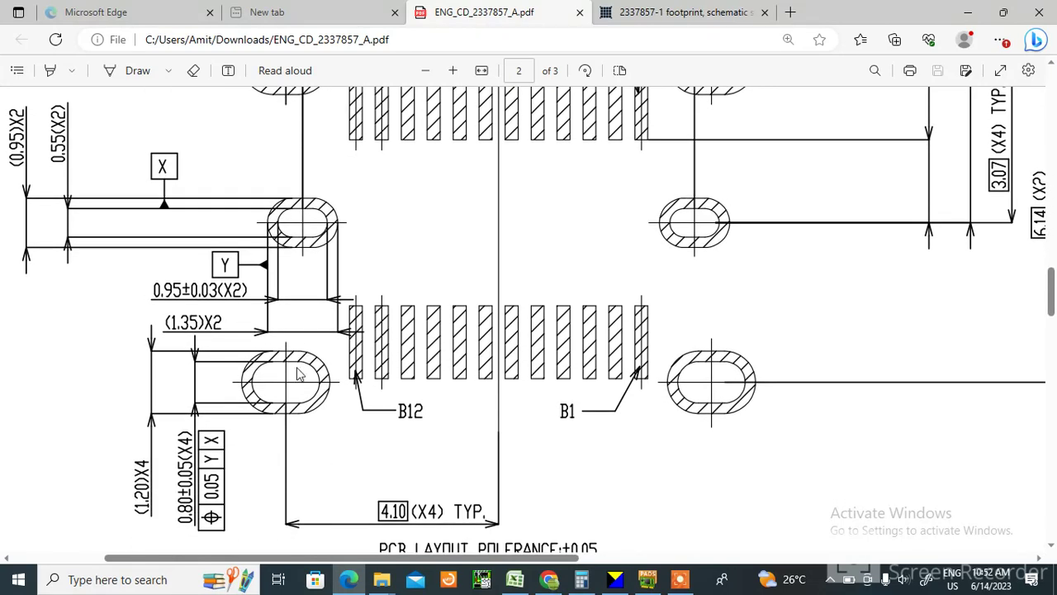
scroll(289, 371, "down", 2)
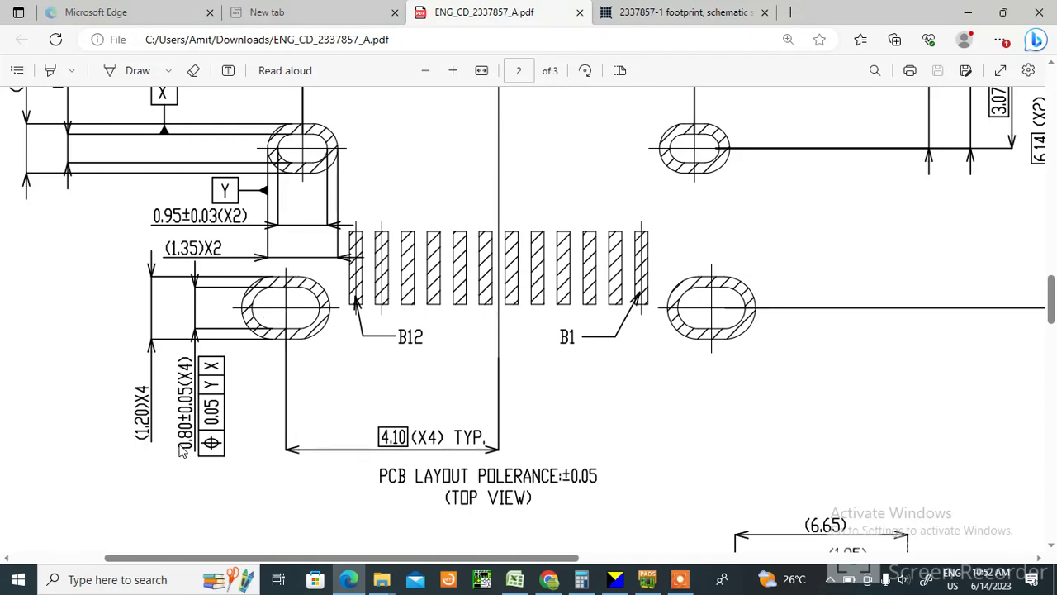
key("alt+Tab")
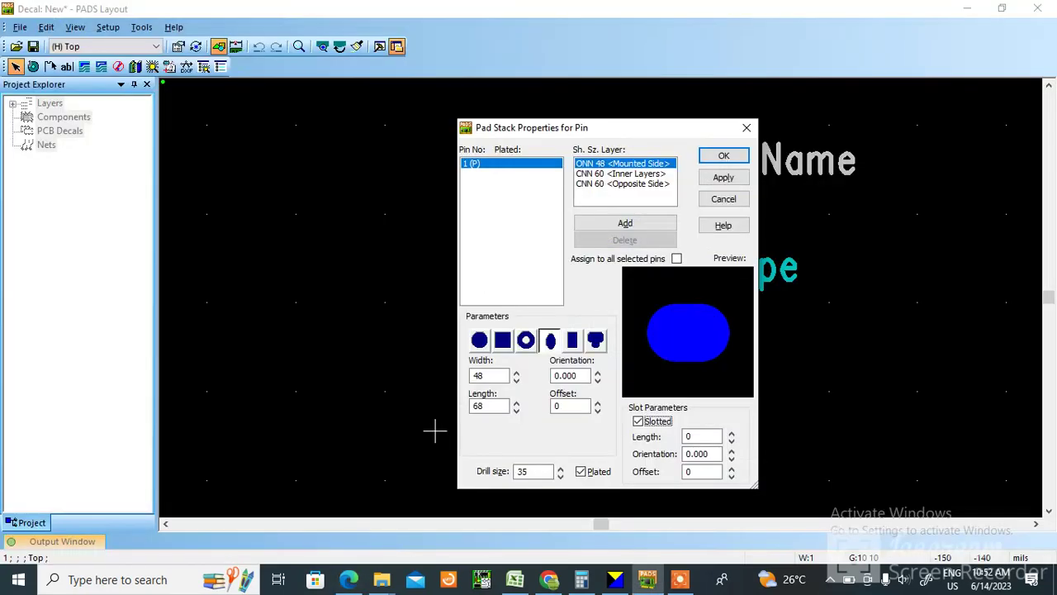
double_click(523, 473)
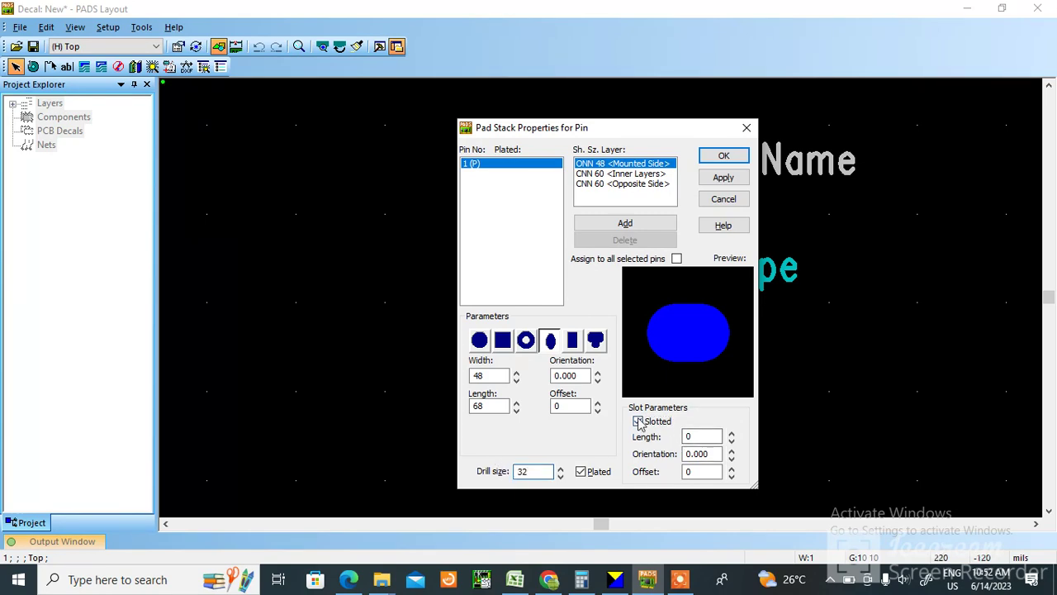
Step: Set the hole's slot length to 52, consulting the large slot's horizontal dimension in the PDF drawing in Edge
left_click(693, 437)
key("alt+Tab")
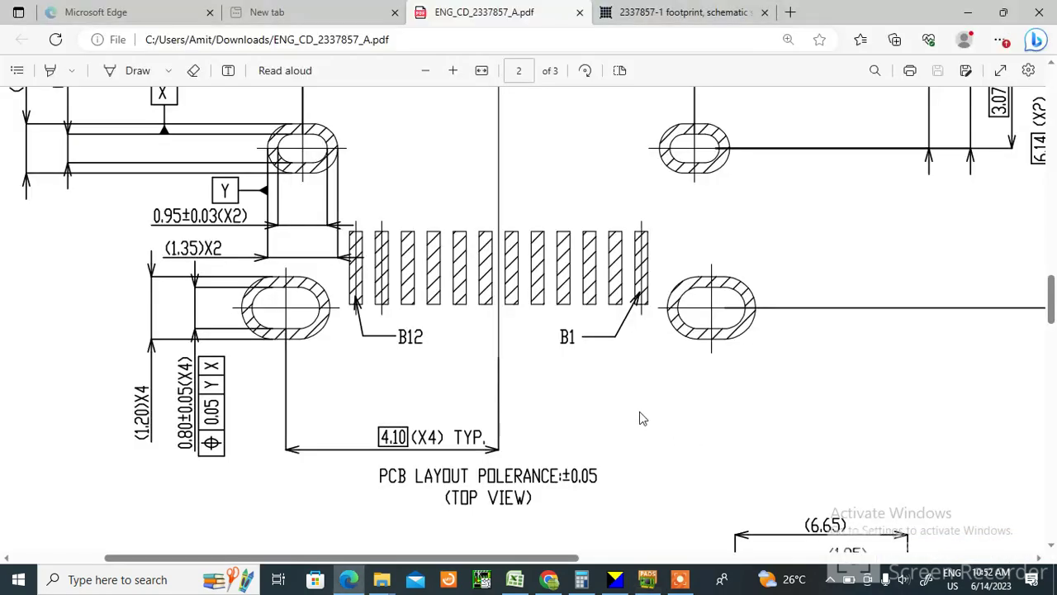
scroll(364, 248, "up", 5)
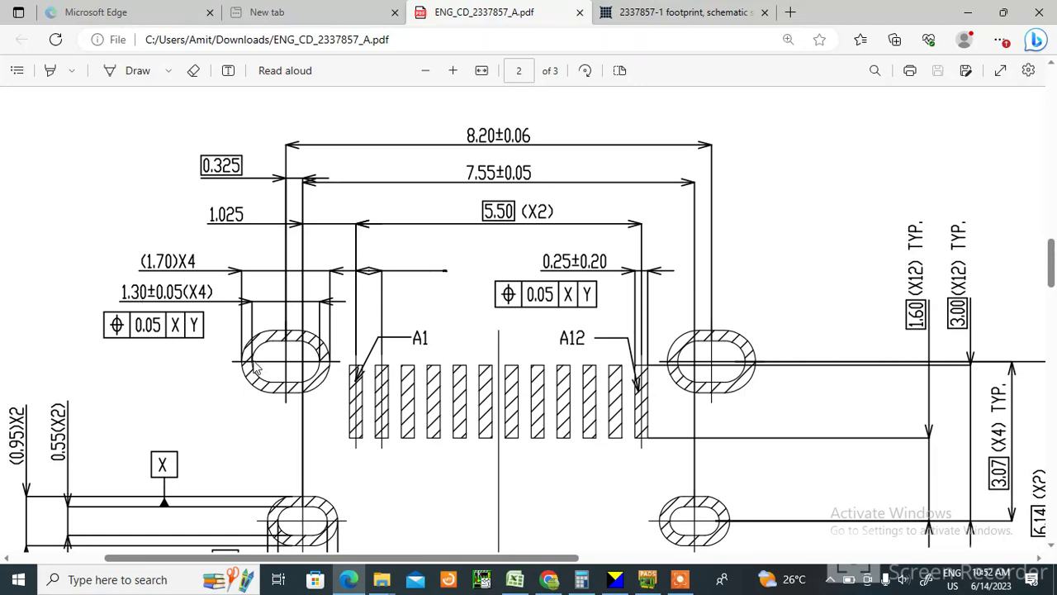
key("alt+Tab")
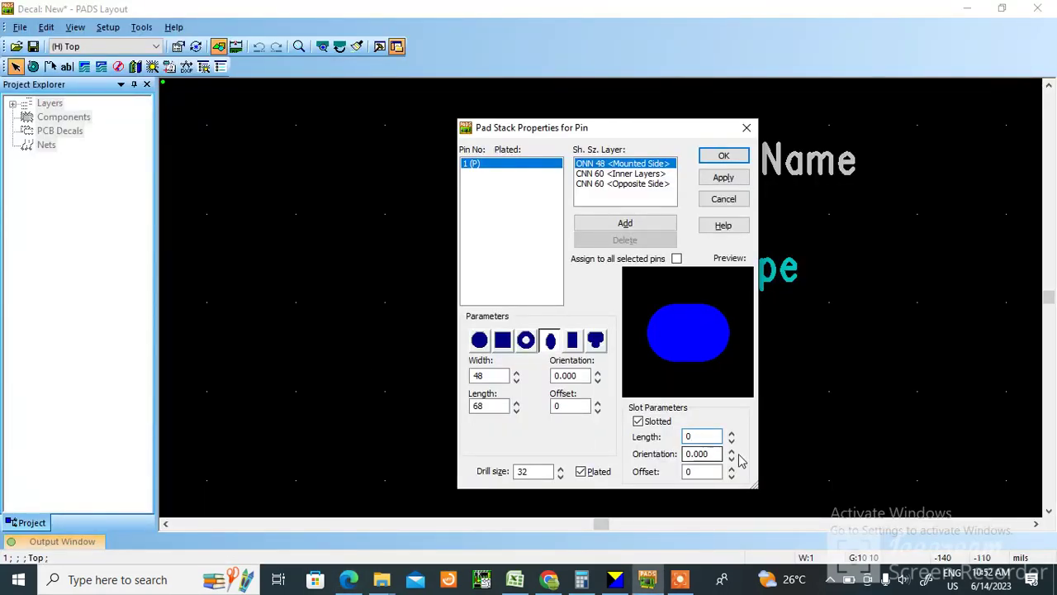
key("alt+Tab")
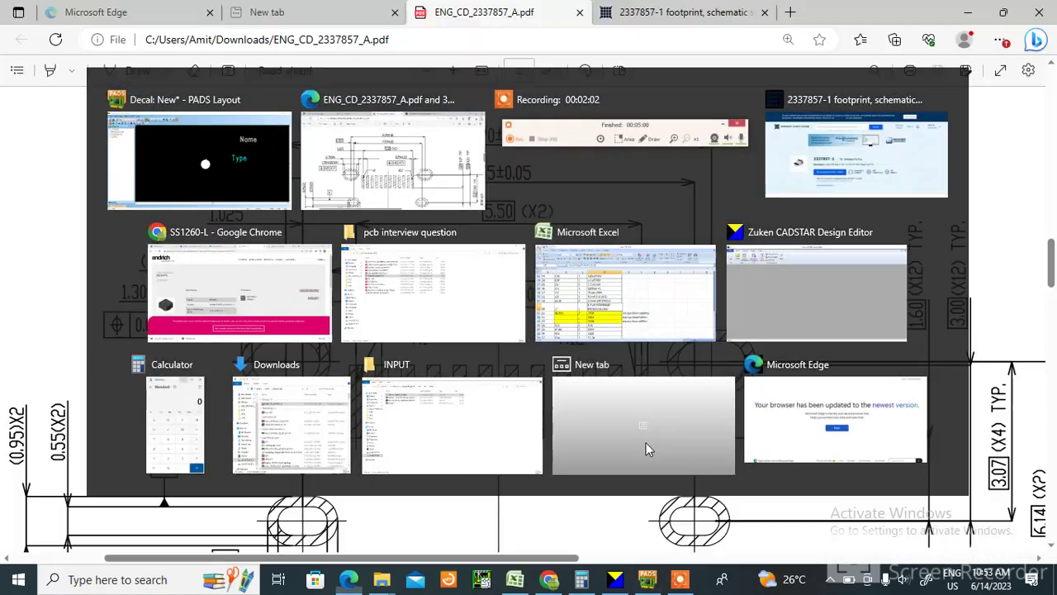
key("alt+Tab")
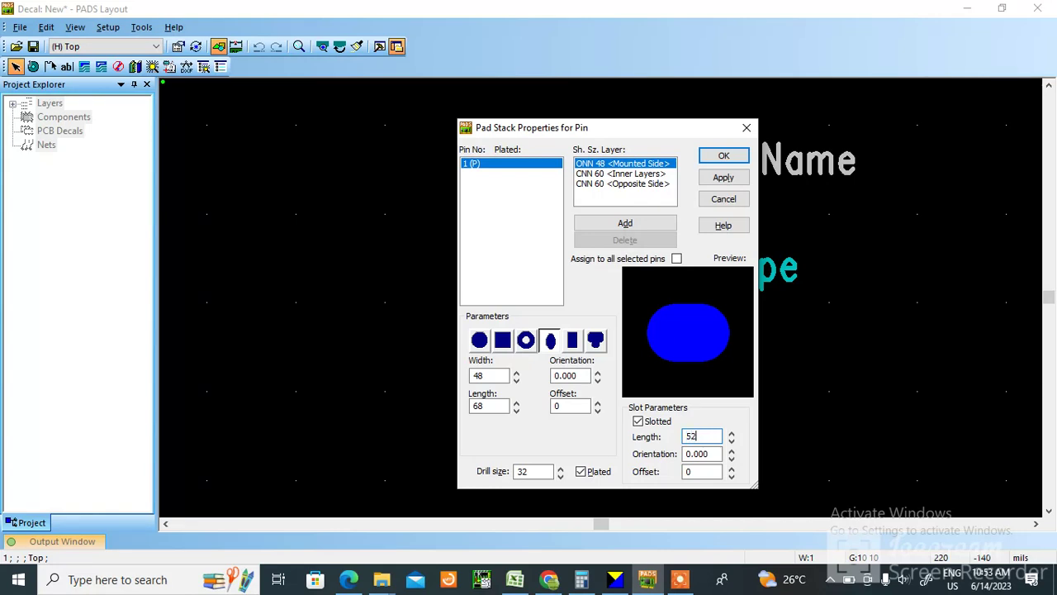
key("Tab")
left_click(703, 471)
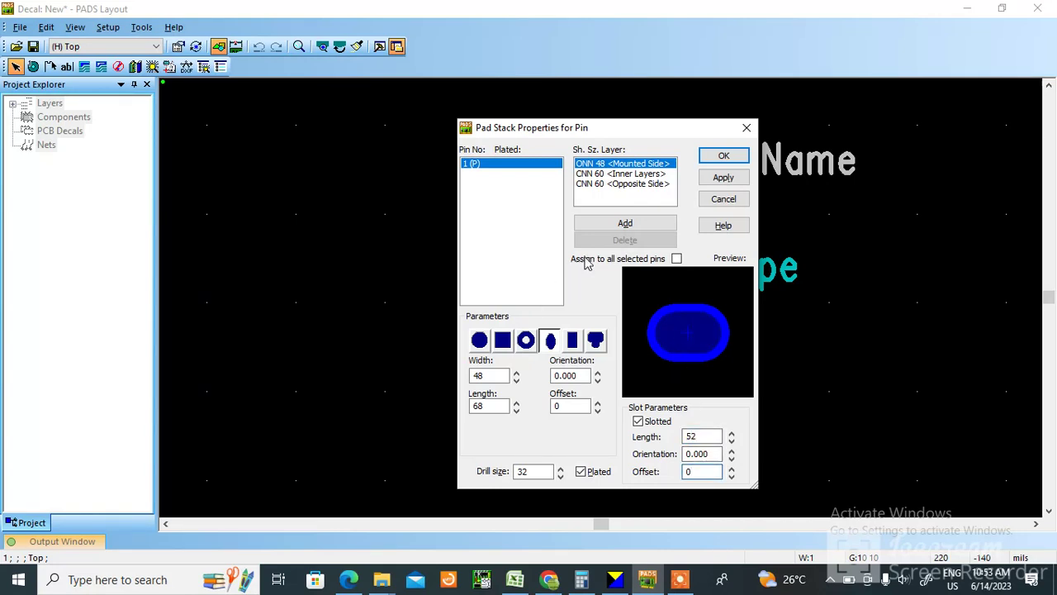
Step: Make terminal 1's inner-layers pad oval with a width of 48 and a length of 68
left_click(657, 174)
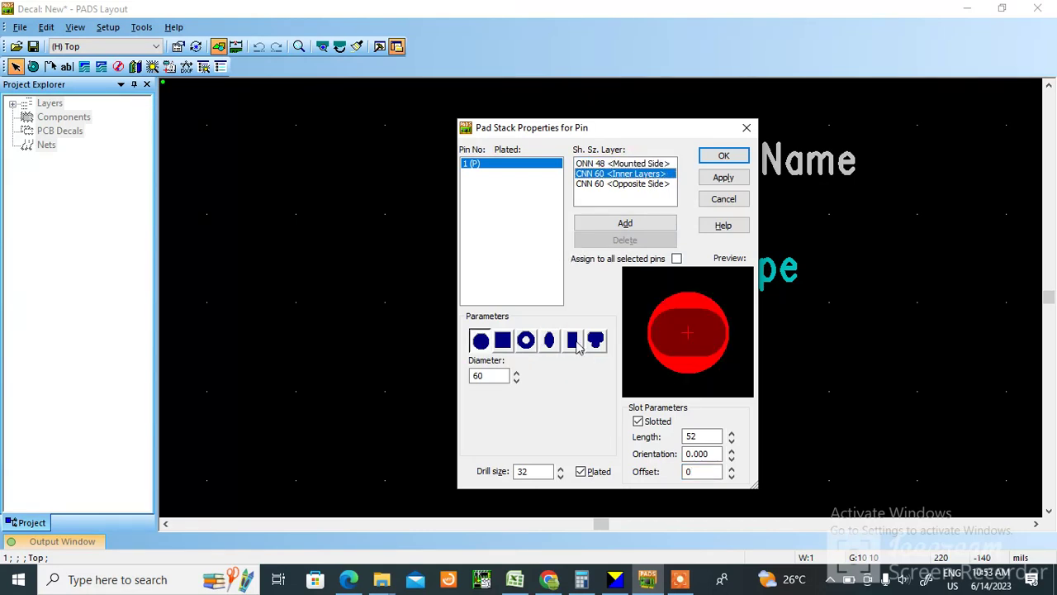
left_click(550, 340)
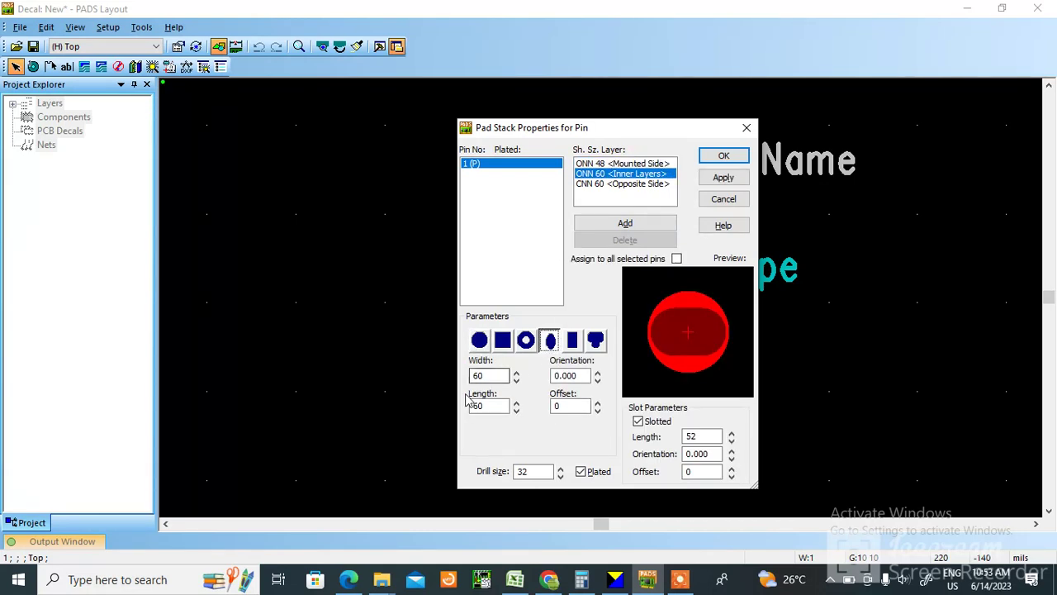
left_click_drag(502, 376, 453, 377)
type("48")
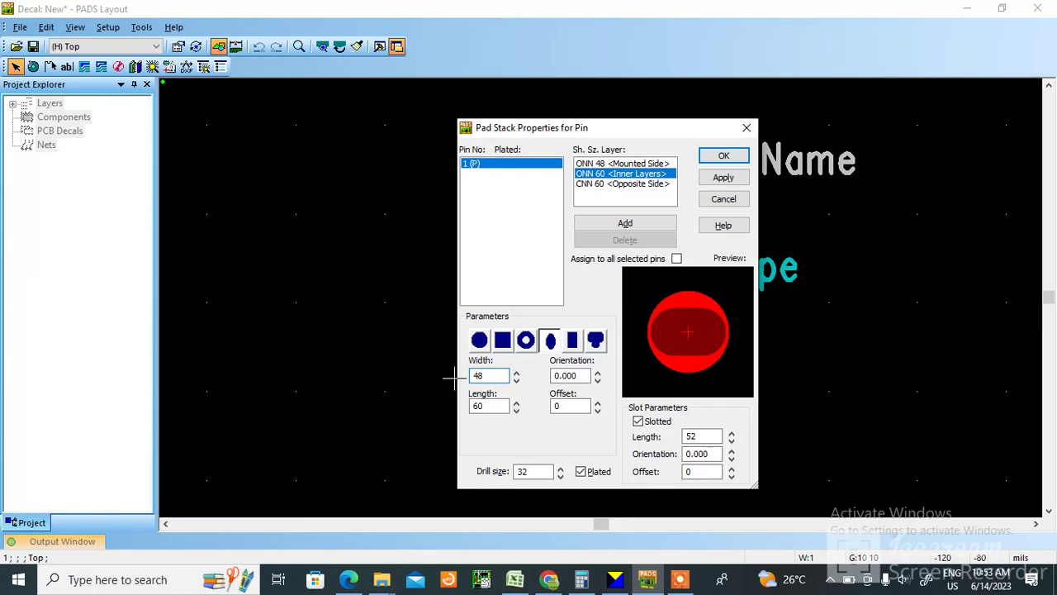
left_click_drag(484, 406, 459, 407)
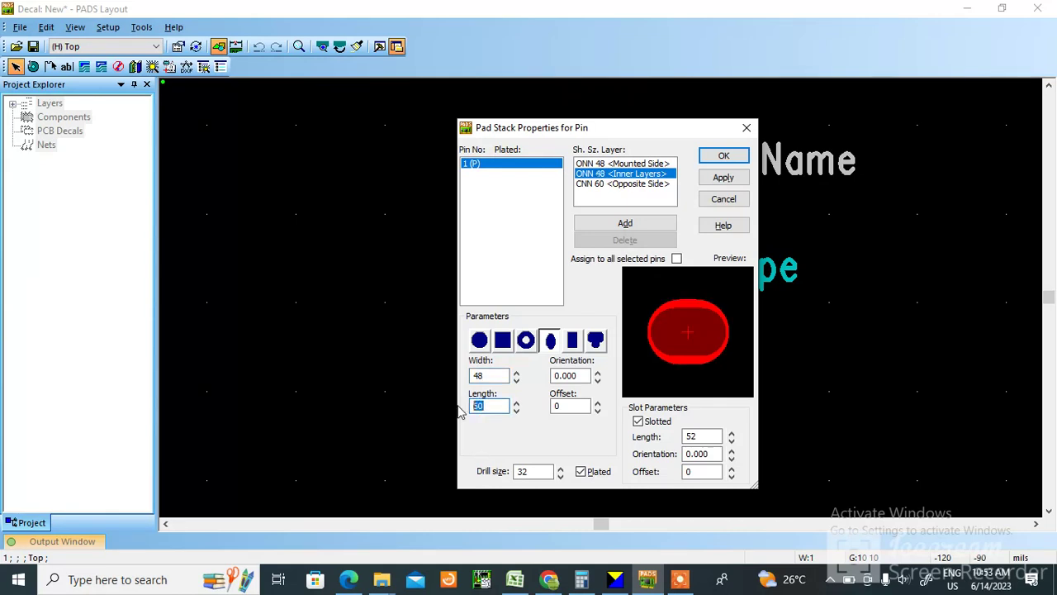
type("68")
left_click(492, 376)
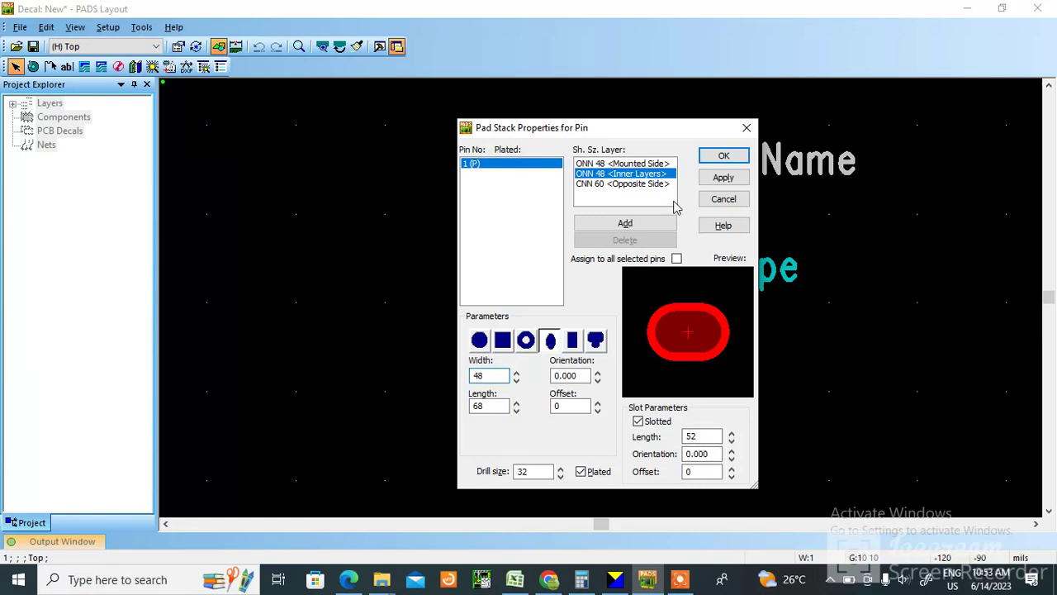
Step: Make terminal 1's opposite-side pad oval with a width of 48 and a length of 68
left_click(641, 184)
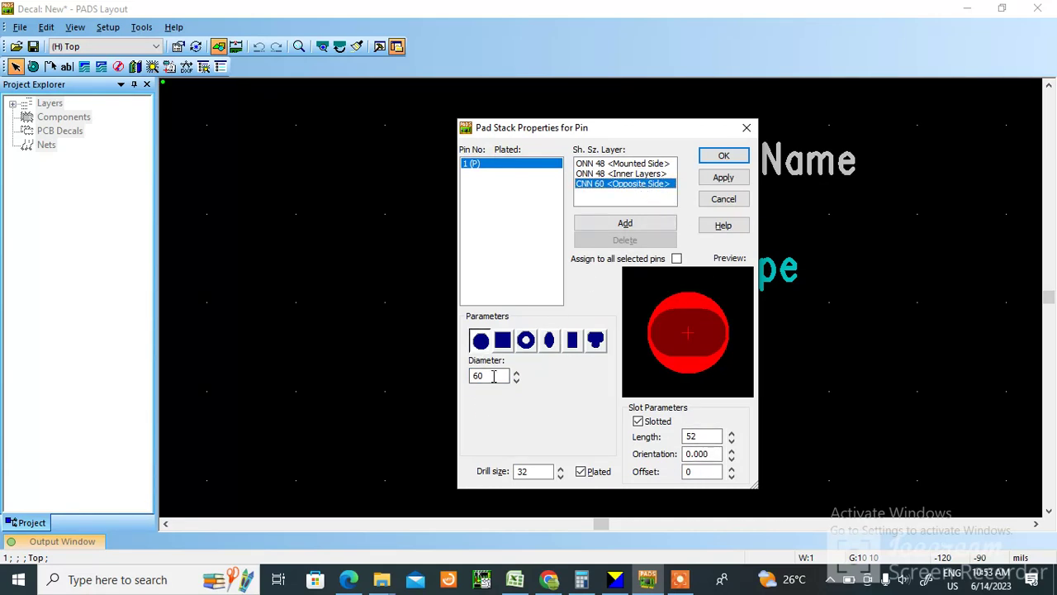
left_click(550, 340)
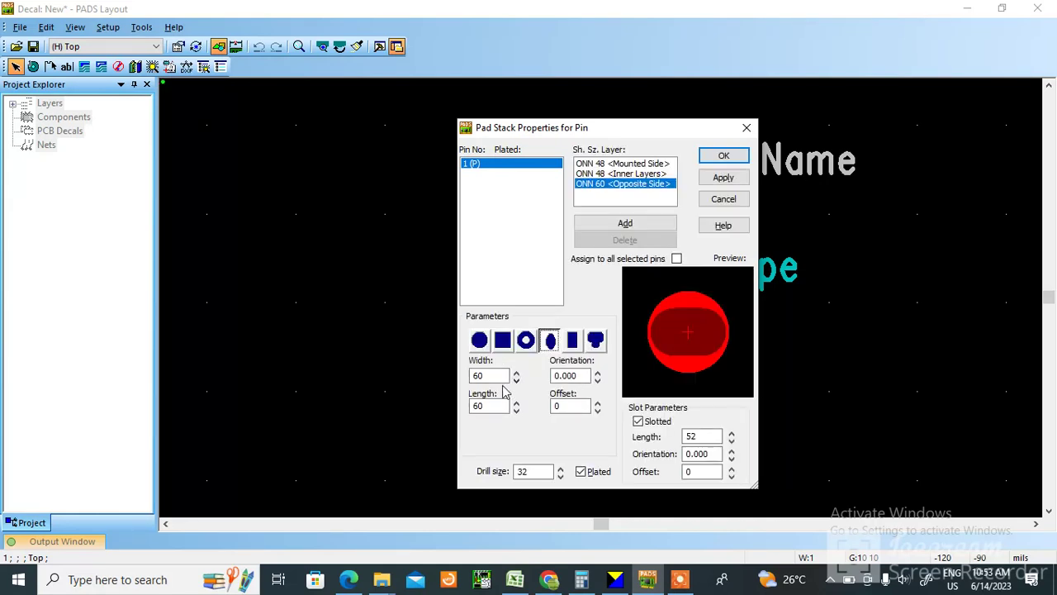
double_click(487, 375)
type("48")
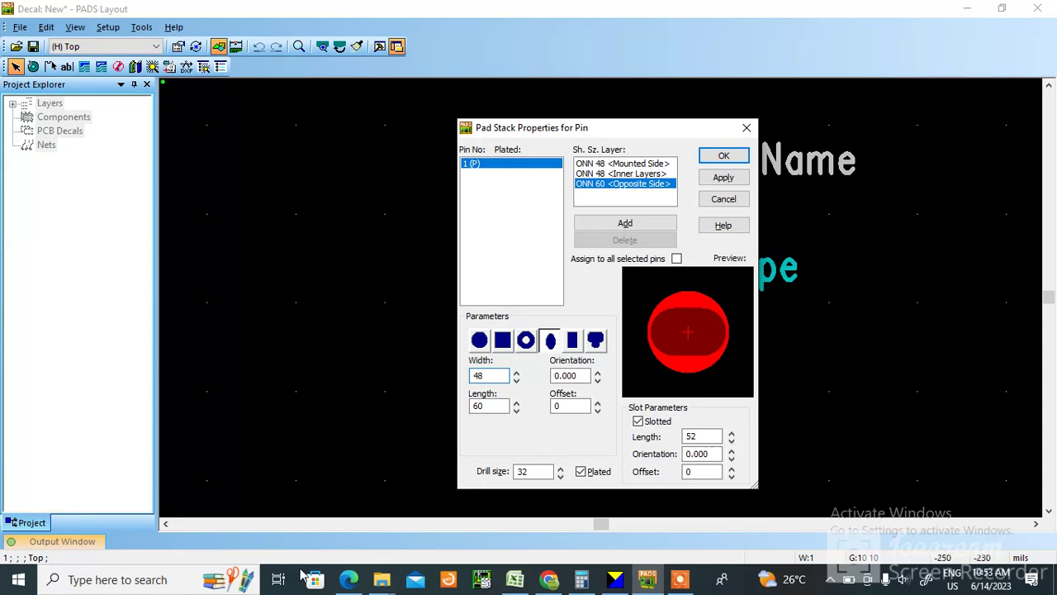
double_click(489, 405)
type("6")
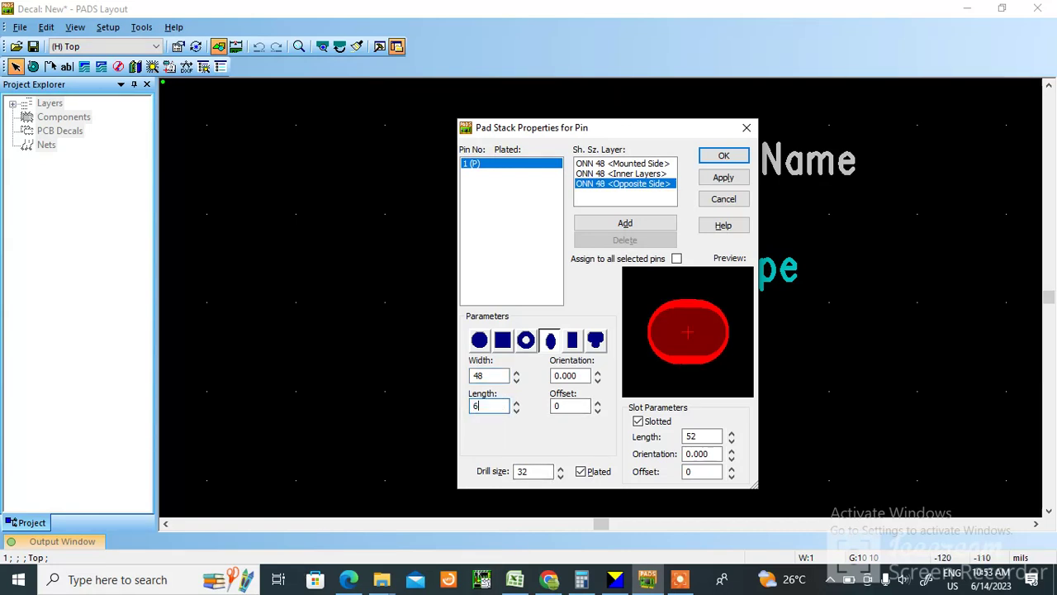
left_click(702, 436)
Step: Add the Solder Mask Top and Solder Mask Bottom layers to terminal 1's pad stack
left_click(651, 224)
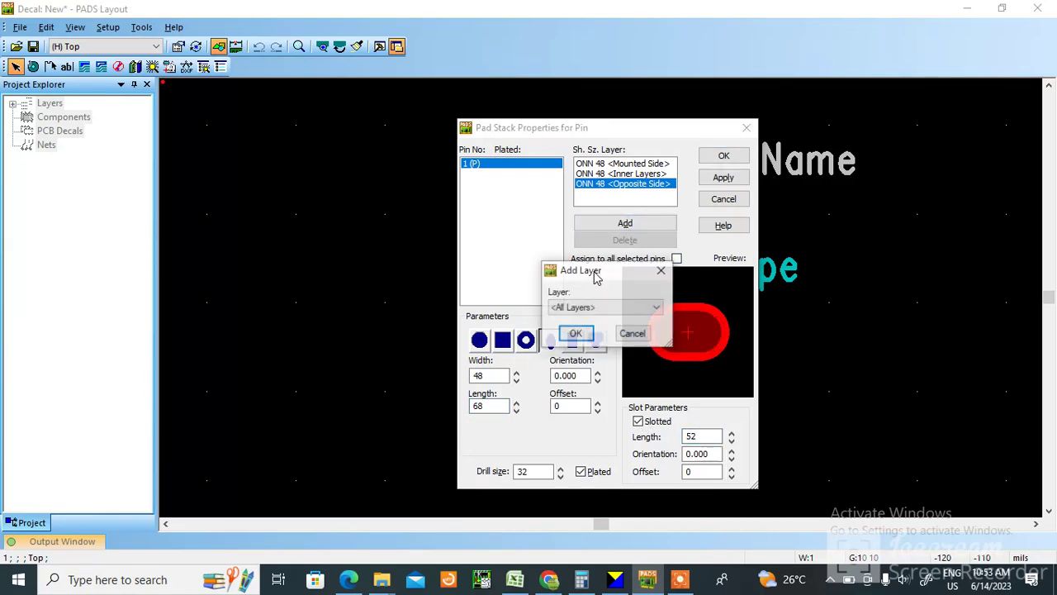
left_click(625, 309)
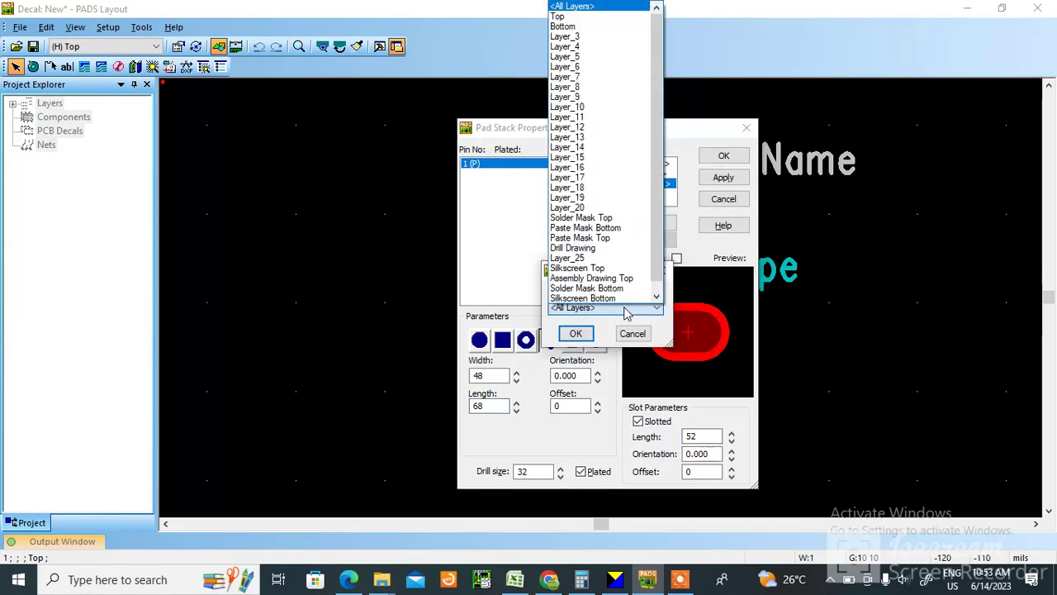
left_click(625, 218)
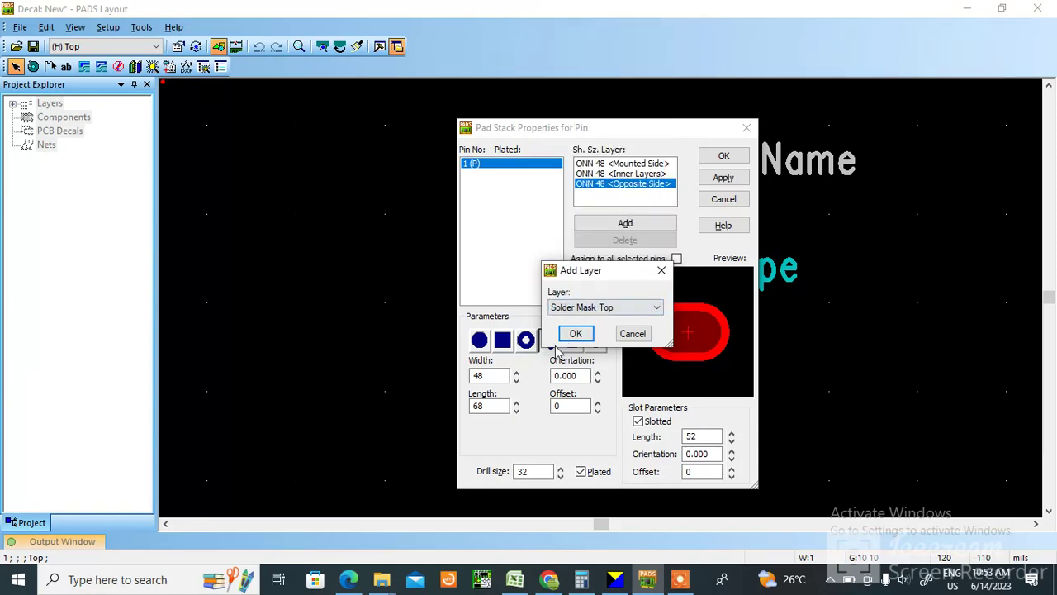
left_click(577, 333)
left_click(625, 223)
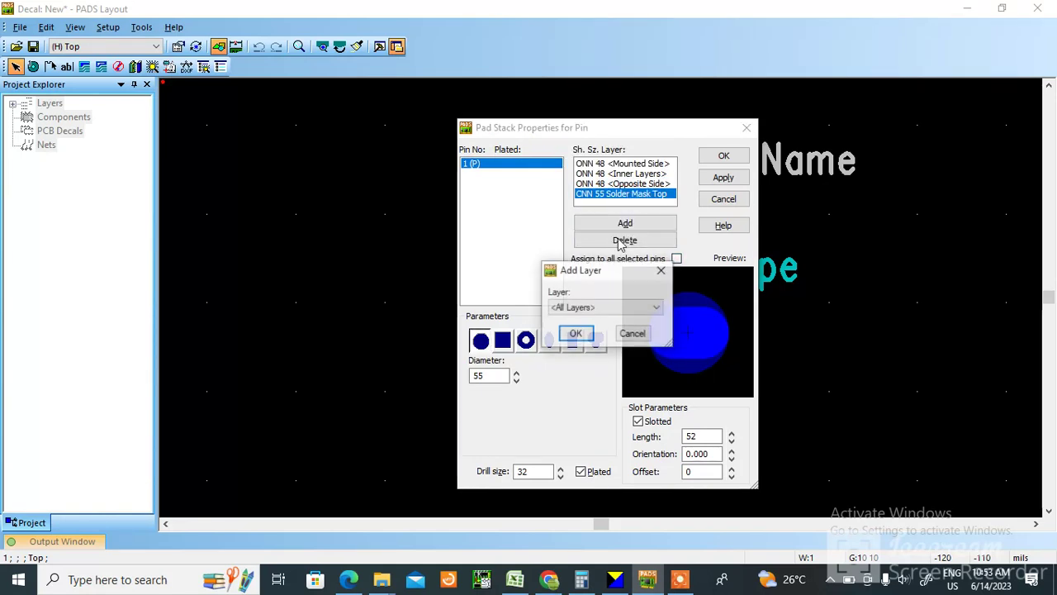
left_click(603, 309)
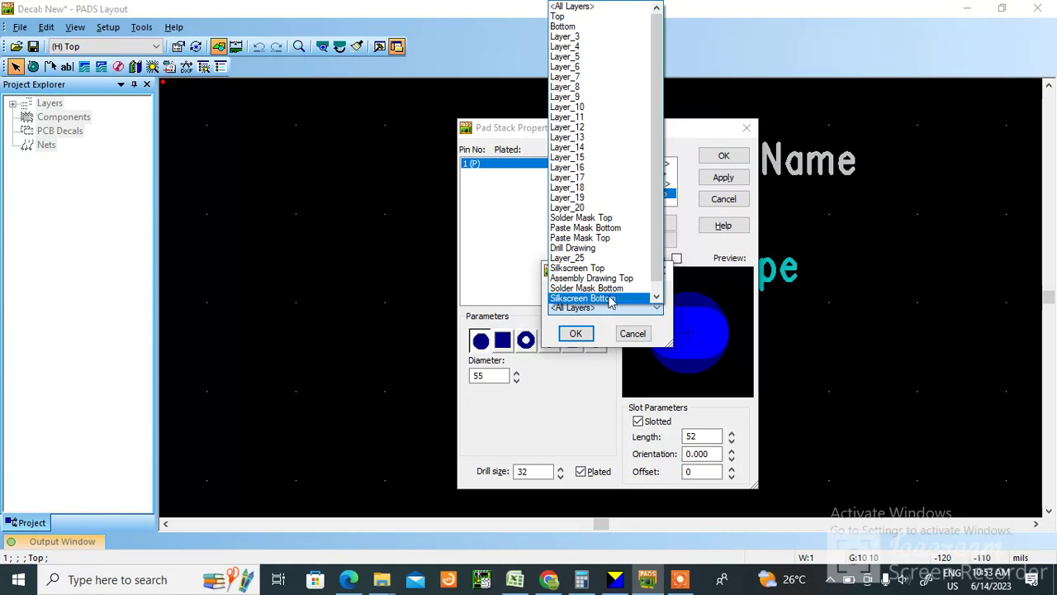
left_click(612, 289)
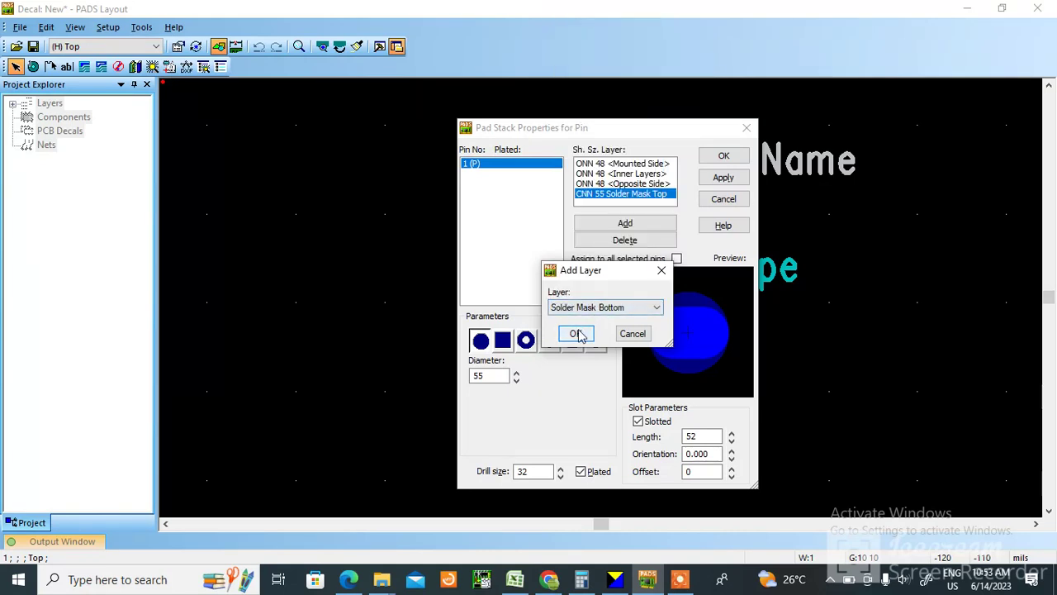
left_click(575, 333)
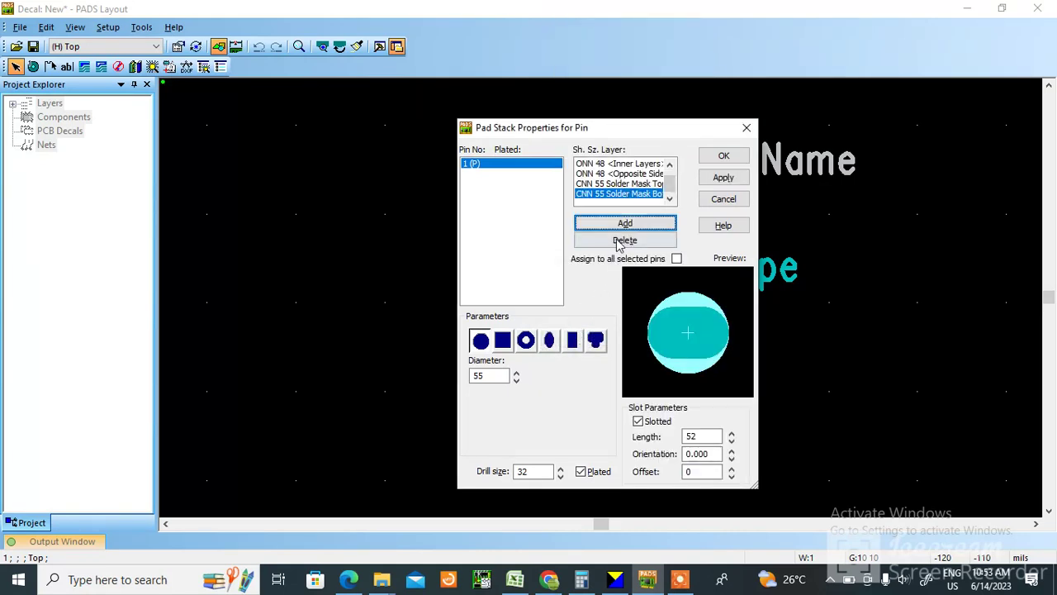
Step: Make the Solder Mask Top pad oval with a width of 54 and a length of 74
left_click(620, 183)
left_click(549, 339)
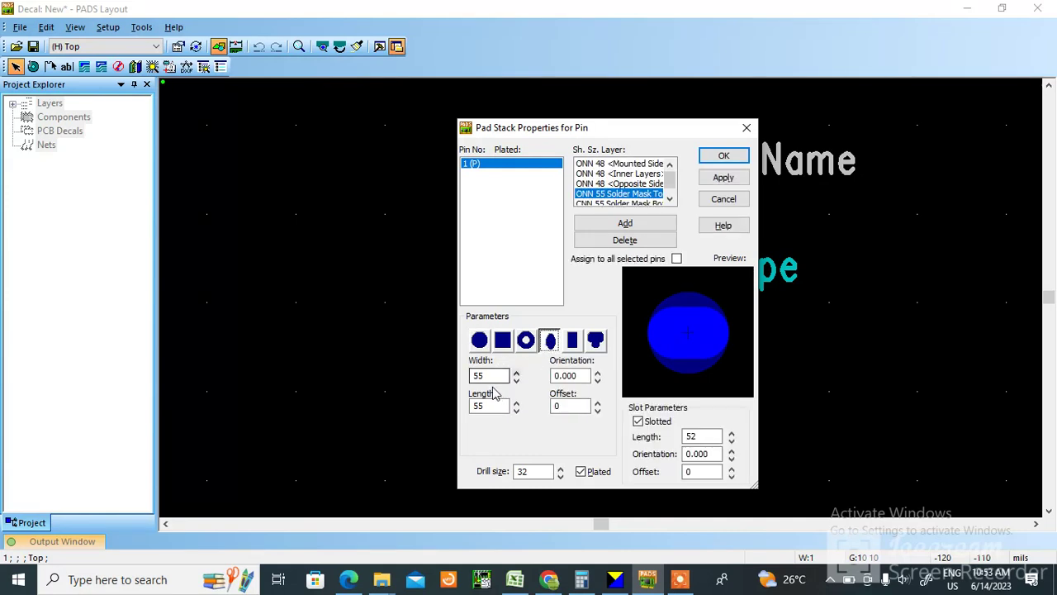
double_click(477, 376)
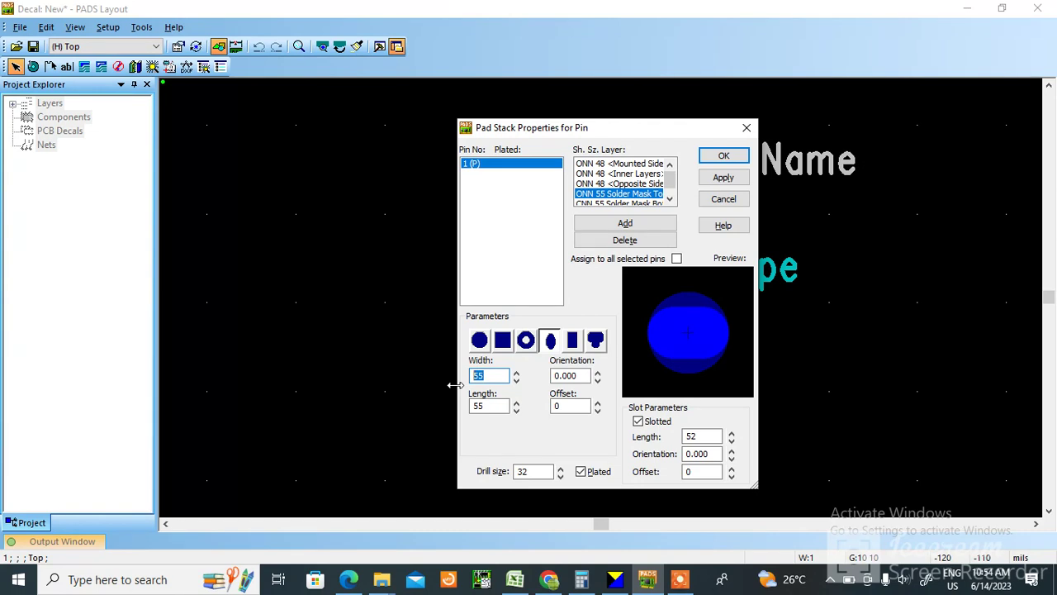
type("54")
double_click(477, 405)
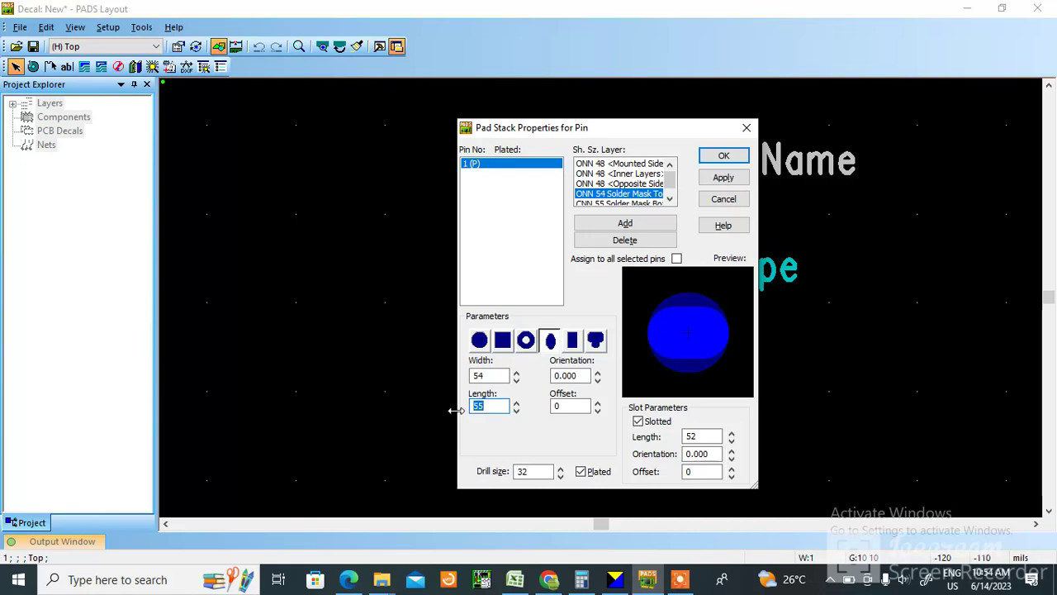
type("74")
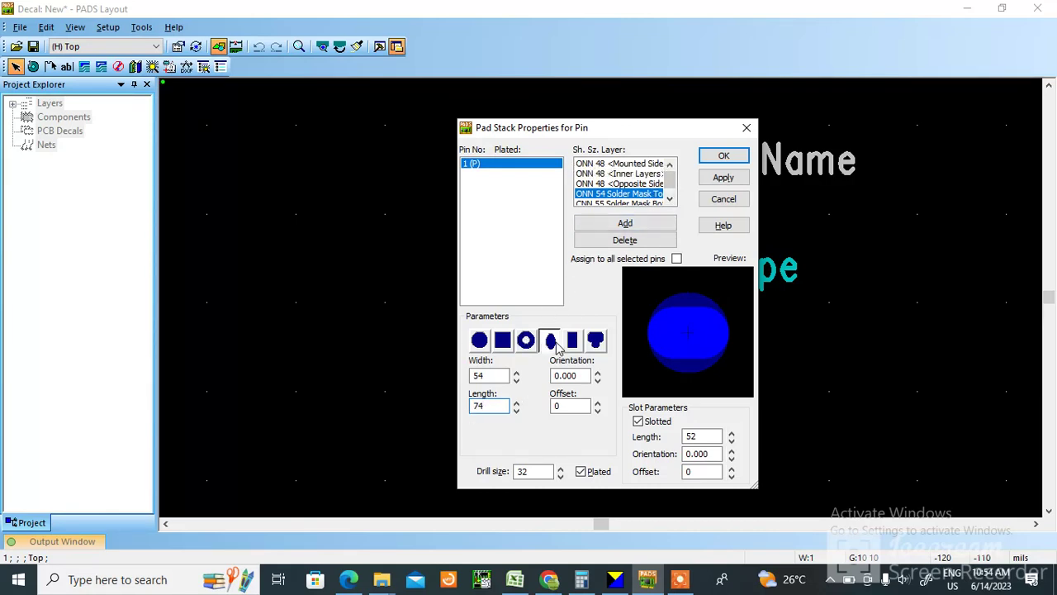
Step: Make the Solder Mask Bottom pad oval with a width of 54 and a length of 74
left_click(653, 203)
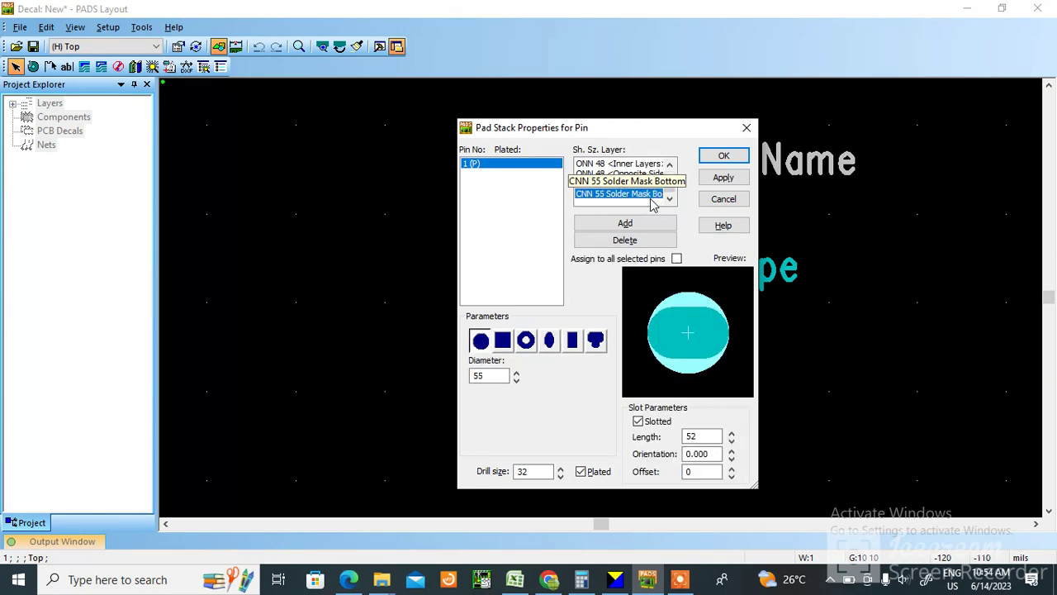
left_click(549, 339)
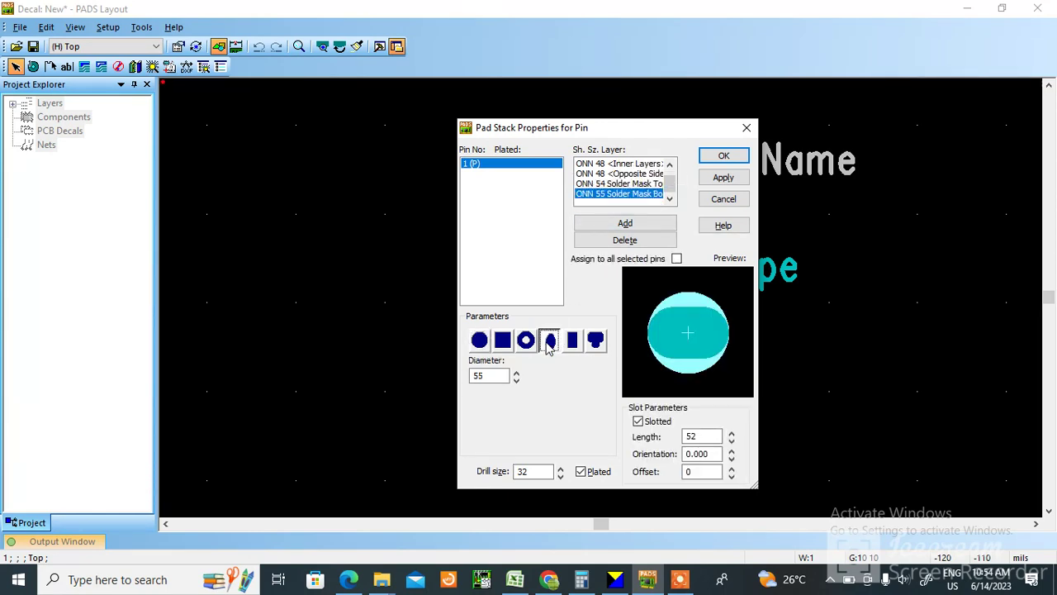
double_click(479, 376)
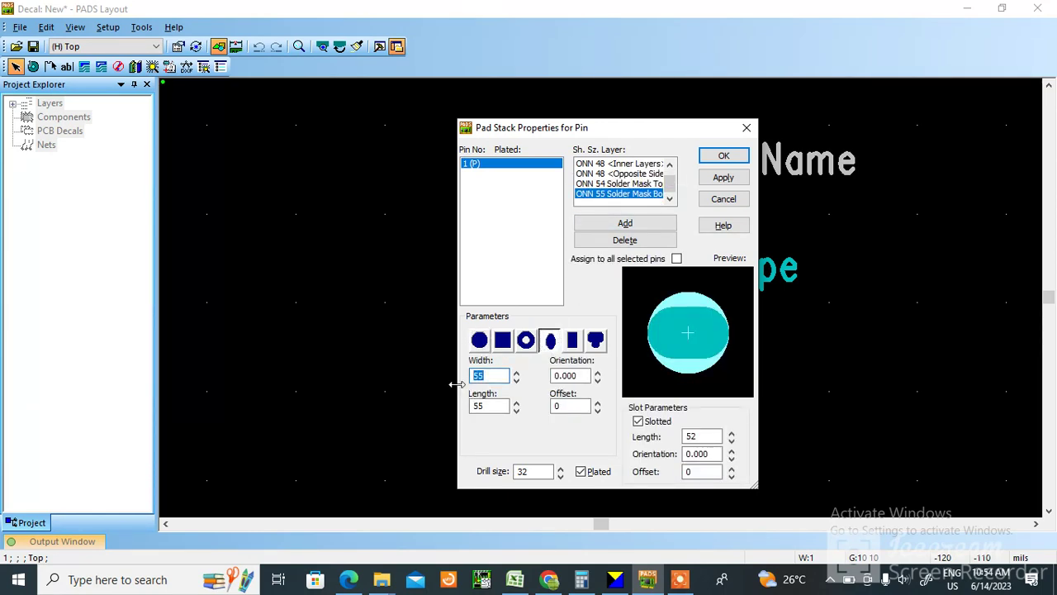
double_click(471, 406)
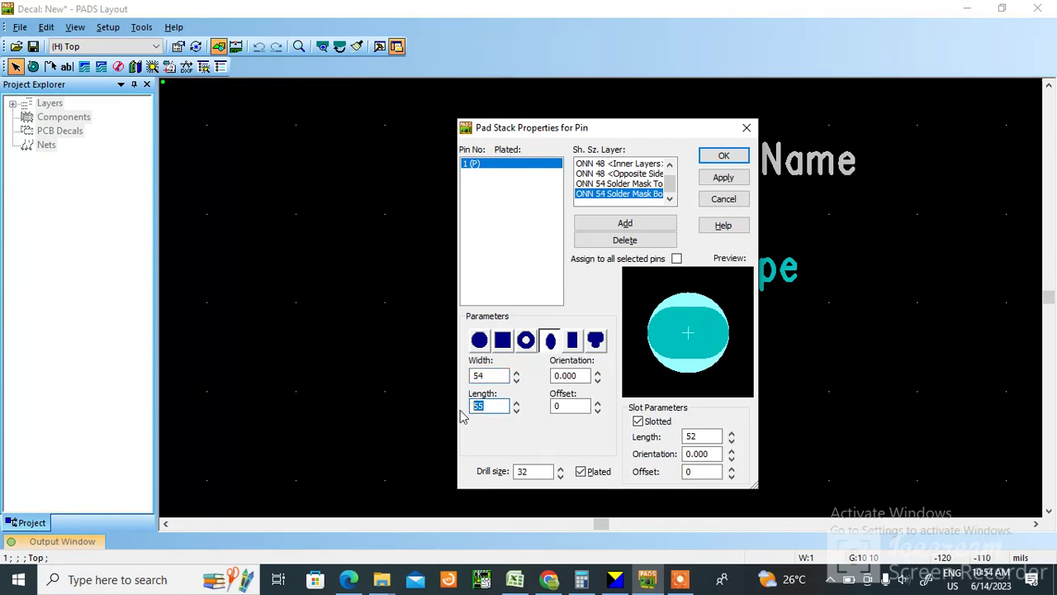
type("74")
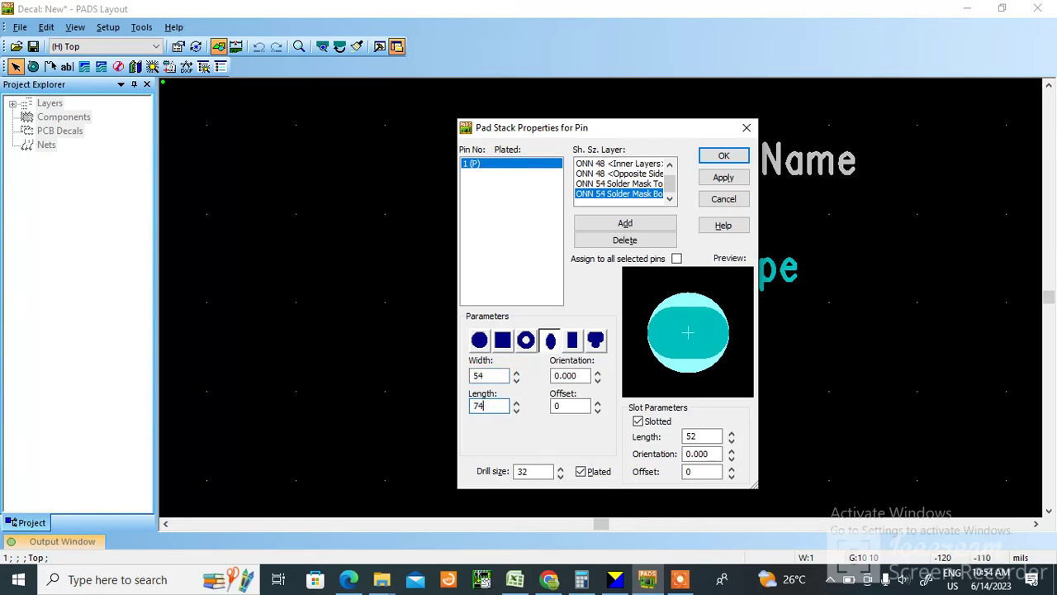
Step: Review the Solder Mask Top pad's settings, then apply the pad stack to terminal 1 and inspect the slotted pad
left_click(621, 183)
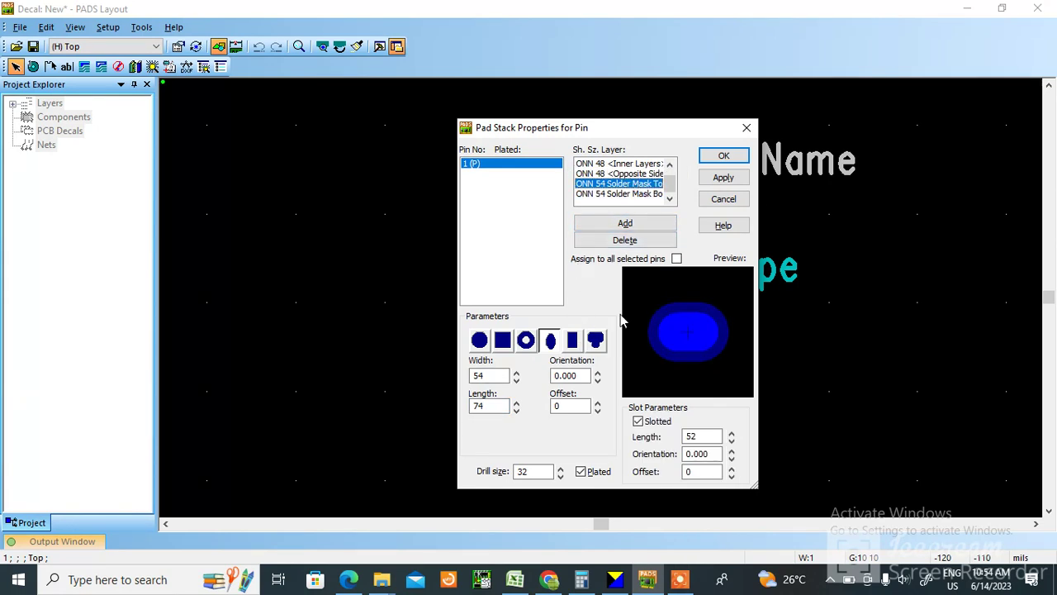
left_click(725, 156)
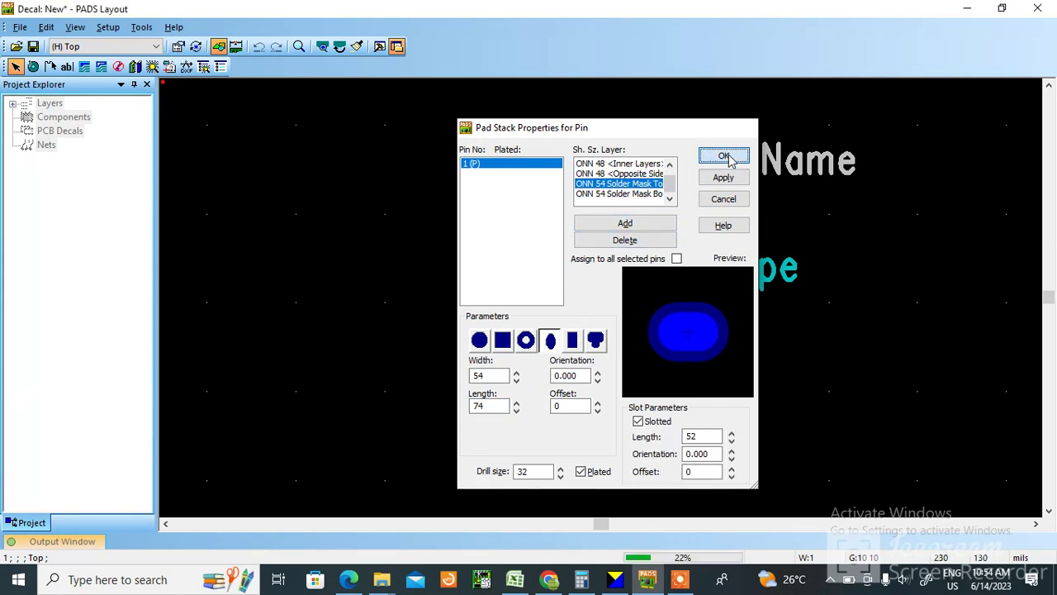
scroll(583, 318, "up", 3)
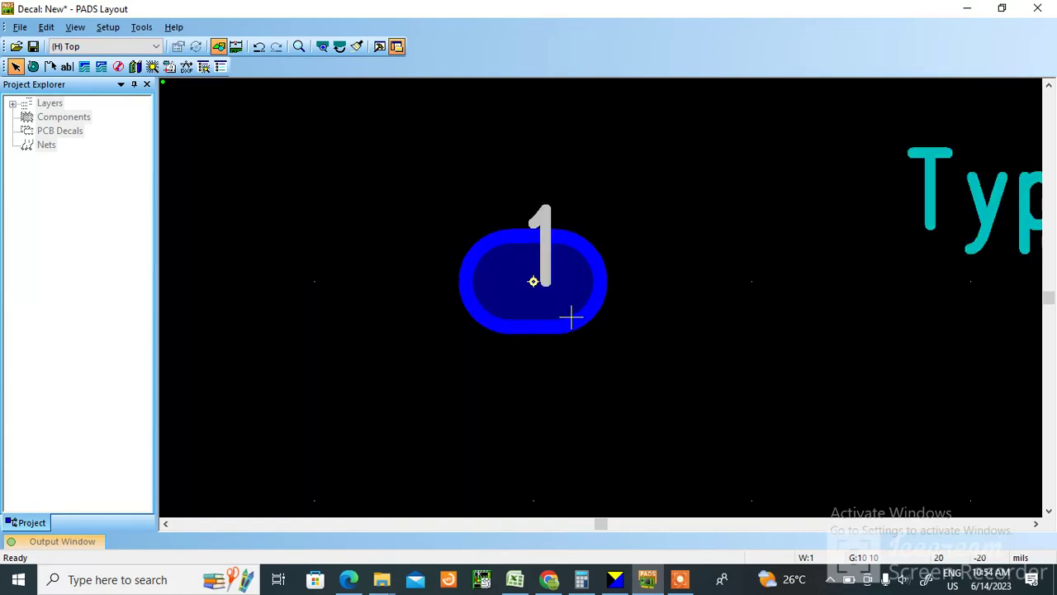
scroll(571, 316, "down", 1)
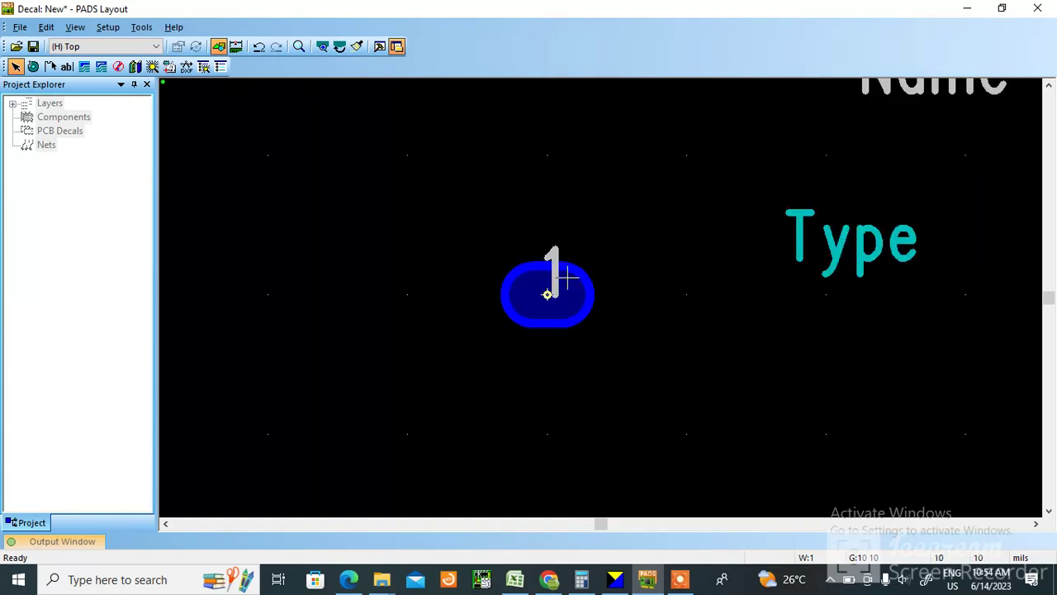